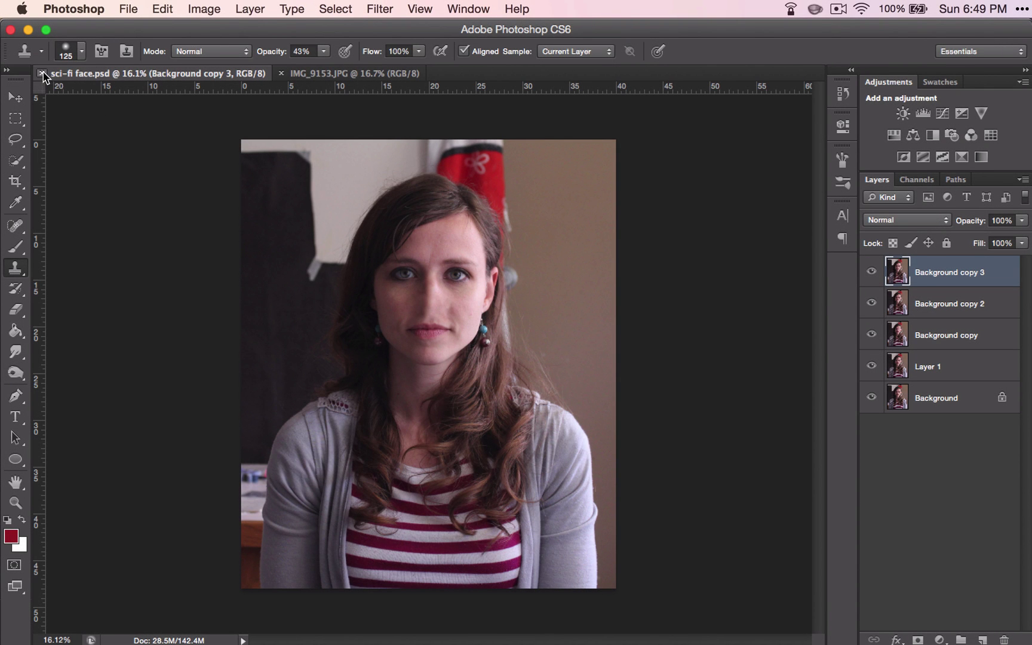
Step: Close sci-fi face.psd and activate the Quick Selection tool for the portrait IMG_9153.JPG
left_click(41, 72)
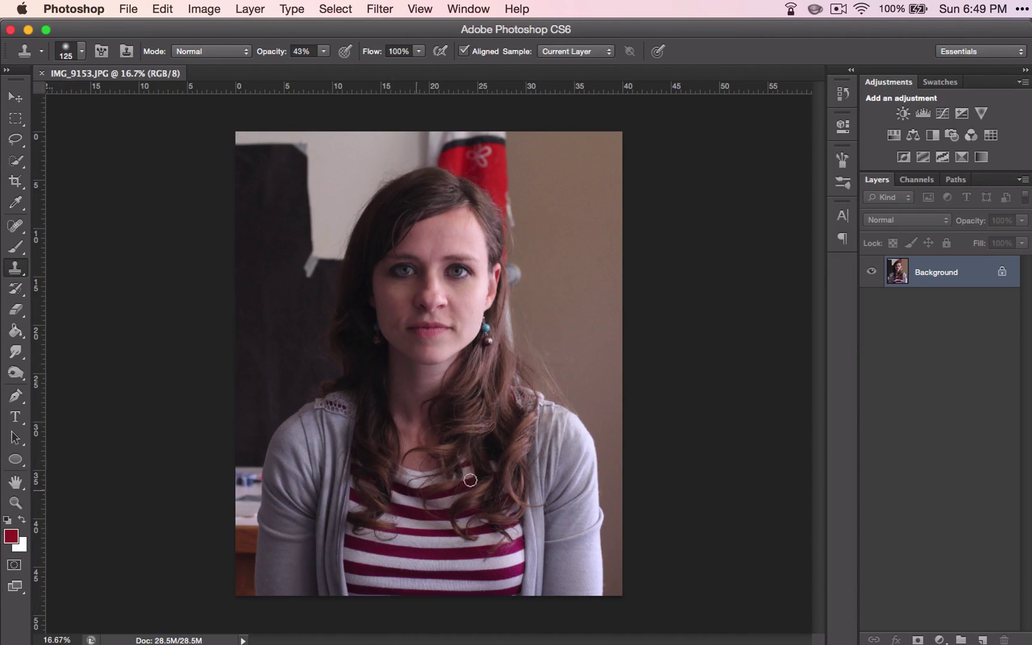
left_click(15, 161)
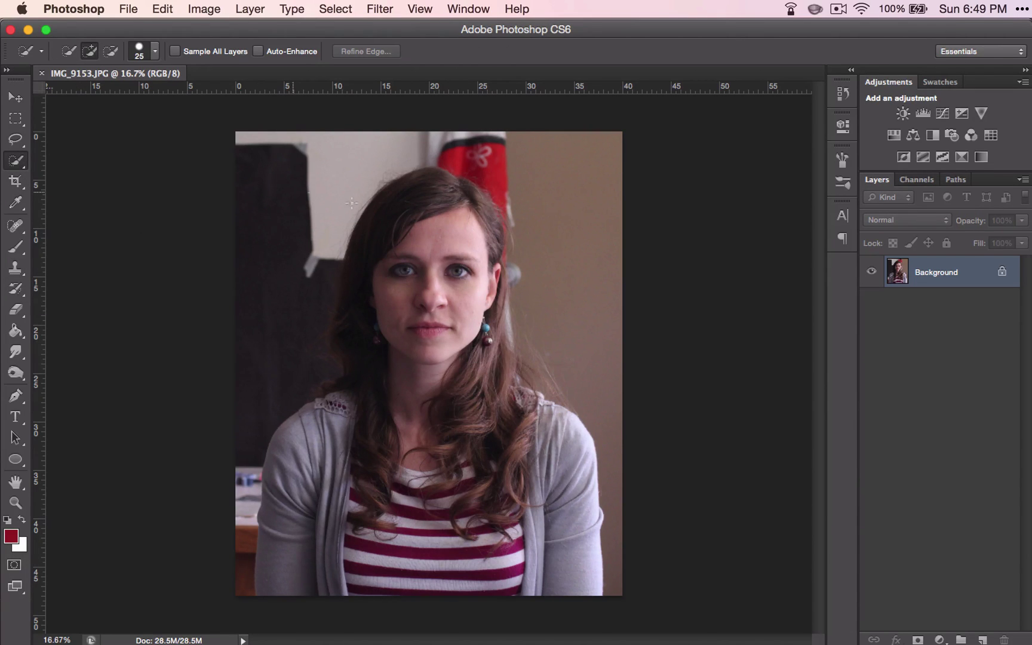
mouse_move(447, 198)
left_mouse_down()
mouse_move(414, 200)
mouse_move(356, 263)
left_mouse_up()
left_click_drag(348, 350, 371, 406)
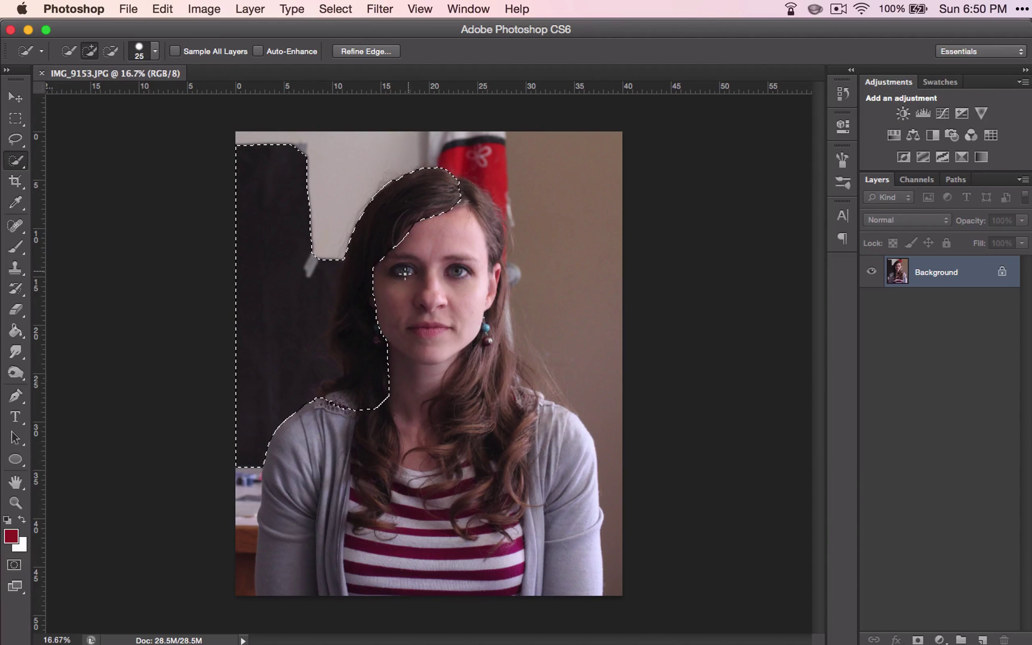
key("super+d")
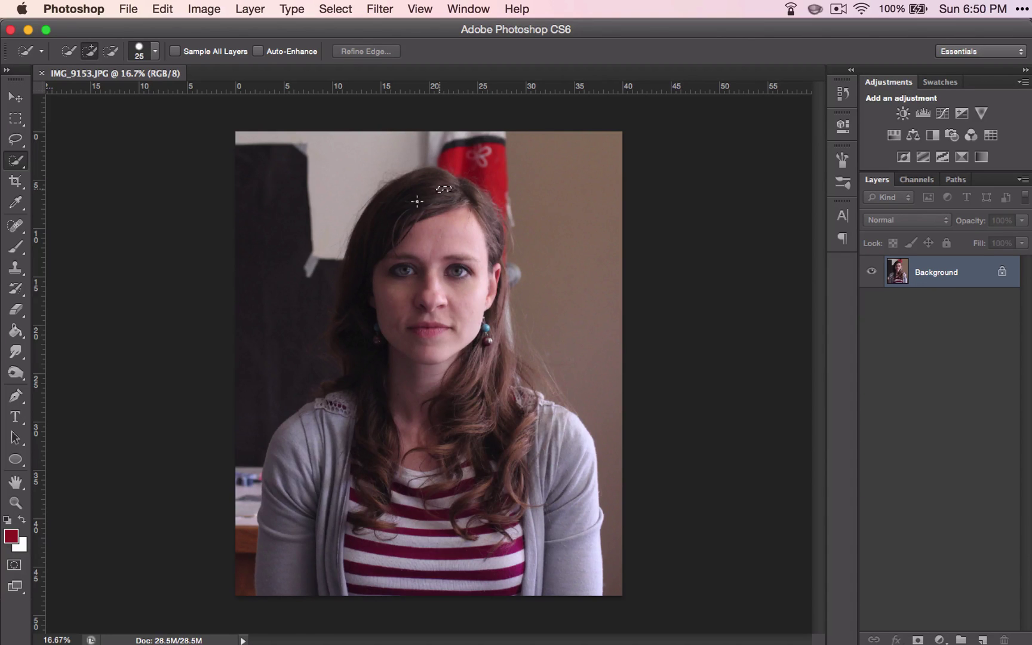
Step: Quick-select the dark hair along the left side of the woman's face, from the crown down towards the shoulder
left_click_drag(393, 212, 394, 212)
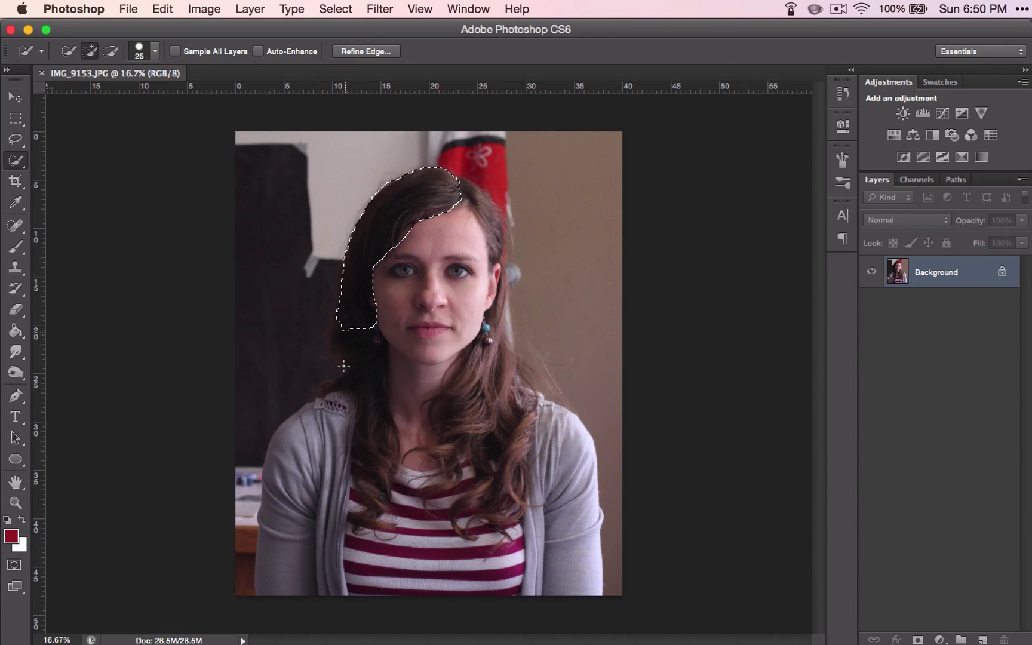
left_click_drag(356, 353, 364, 417)
key("super+z")
scroll(365, 416, "up", 5)
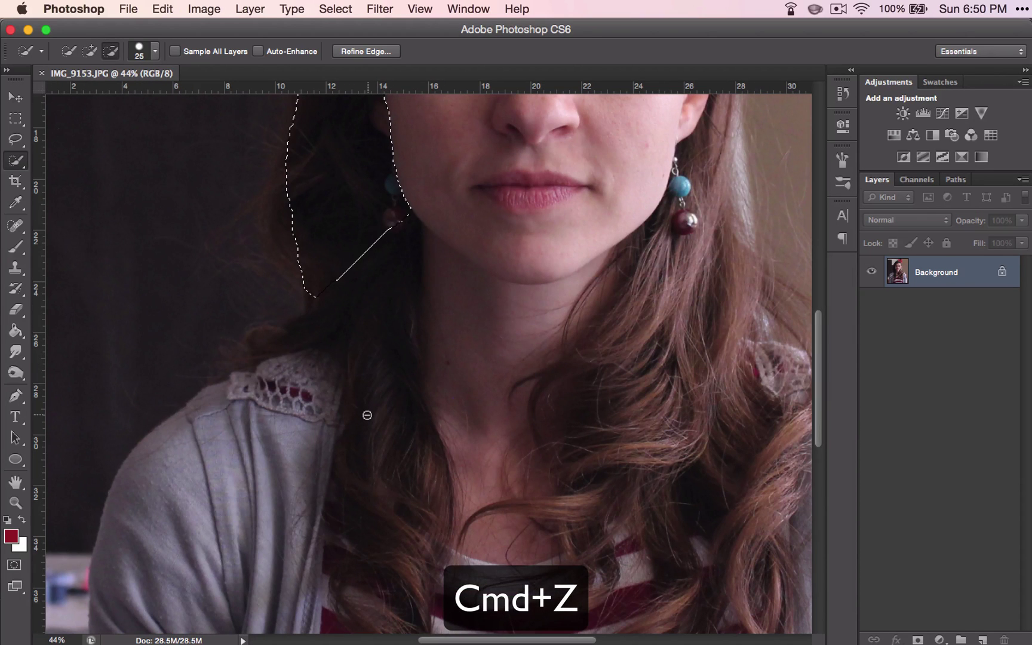
left_click_drag(362, 316, 361, 329)
scroll(160, 208, "down", 4)
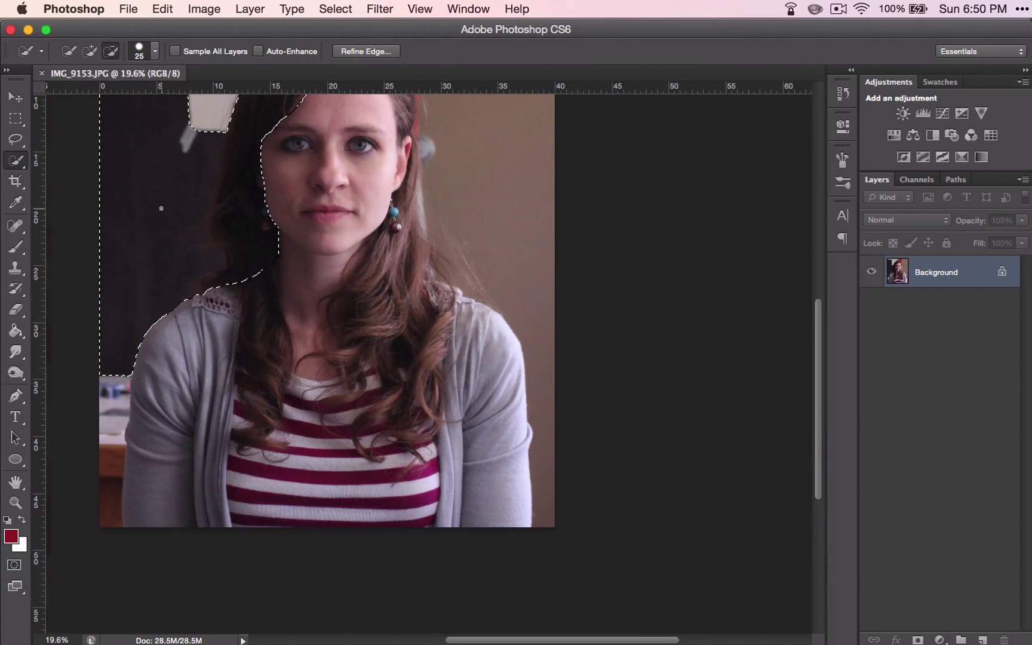
Step: Subtract the dark blackboard and the paper behind the hair from the selection on the portrait's left side
scroll(161, 208, "left", 3)
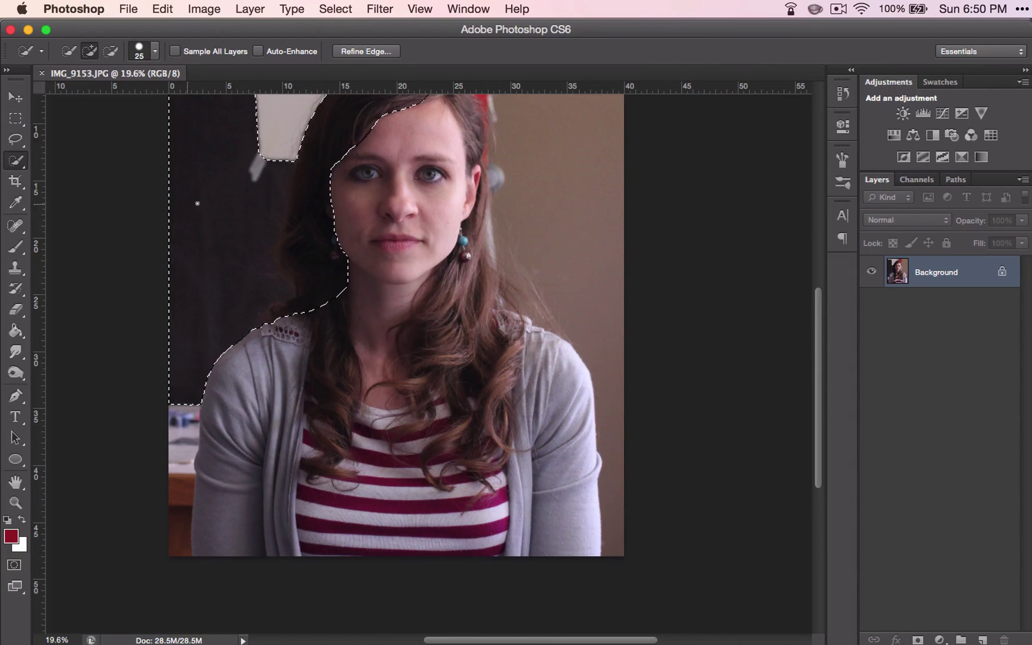
key("alt")
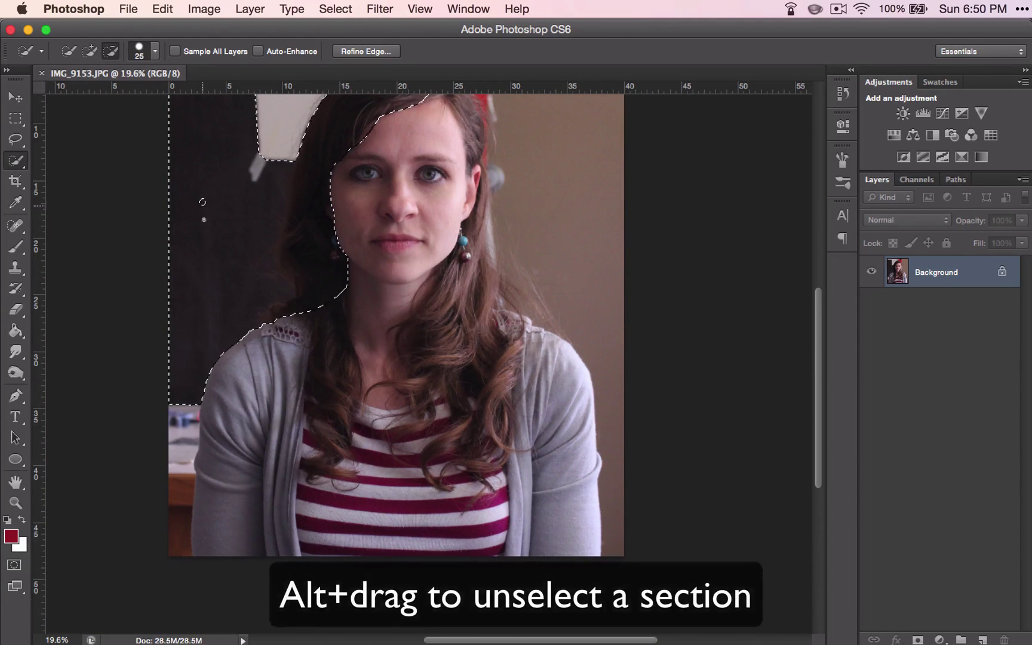
left_click_drag(196, 277, 214, 343)
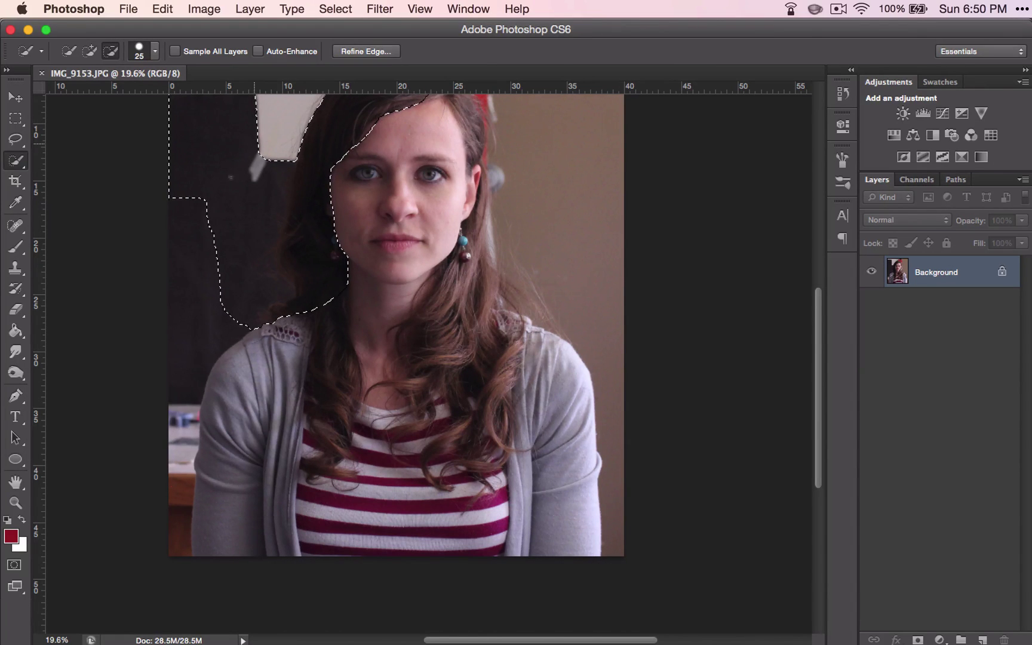
mouse_move(226, 187)
left_mouse_down()
mouse_move(199, 232)
mouse_move(254, 273)
left_mouse_up()
scroll(292, 197, "up", 3)
scroll(298, 382, "down", 2)
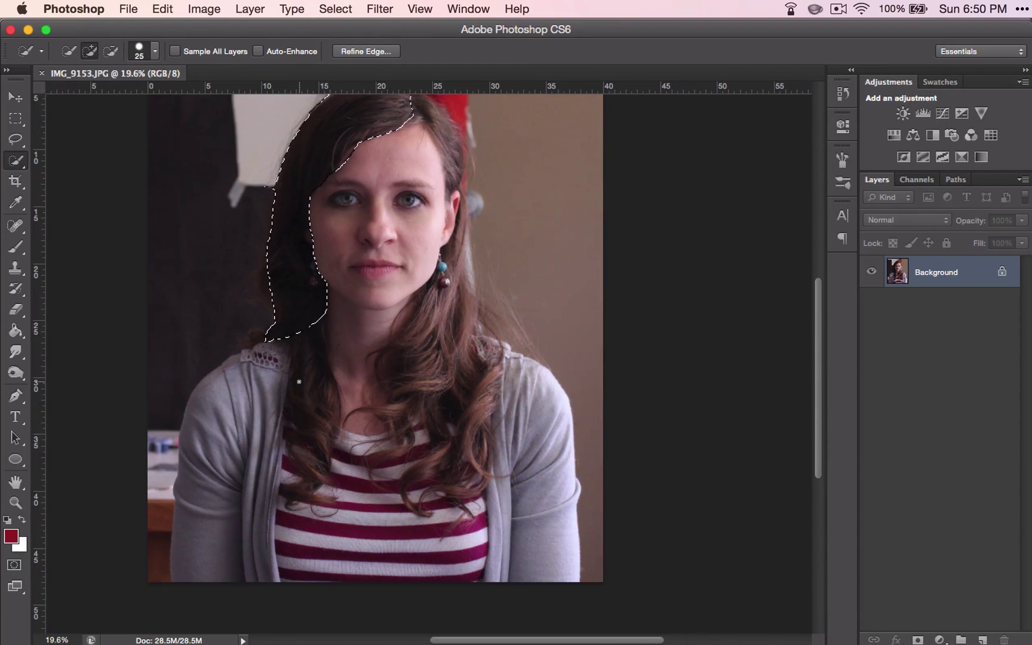
Step: Extend the hair selection down the left lock to its curled ends and subtract the striped shirt beside it
key("alt")
scroll(290, 359, "up", 6)
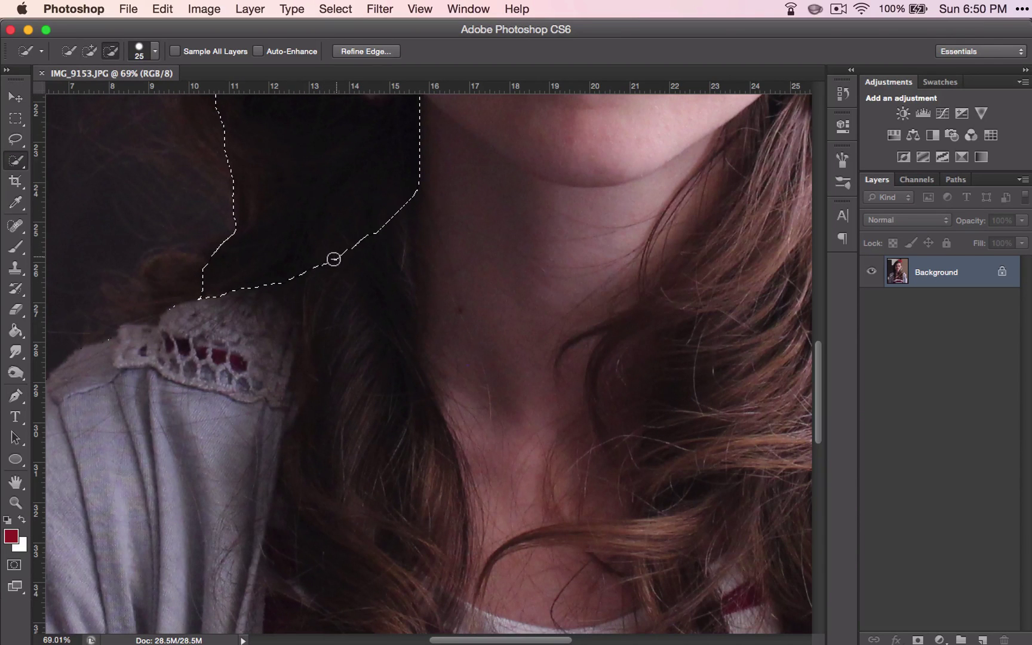
mouse_move(334, 429)
left_mouse_down()
mouse_move(335, 263)
mouse_move(214, 370)
mouse_move(251, 329)
mouse_move(248, 395)
left_mouse_up()
scroll(235, 338, "down", 8)
mouse_move(297, 189)
left_mouse_down()
mouse_move(311, 365)
mouse_move(363, 379)
left_mouse_up()
mouse_move(302, 411)
left_mouse_down()
mouse_move(292, 478)
mouse_move(317, 514)
mouse_move(371, 543)
mouse_move(252, 558)
left_mouse_up()
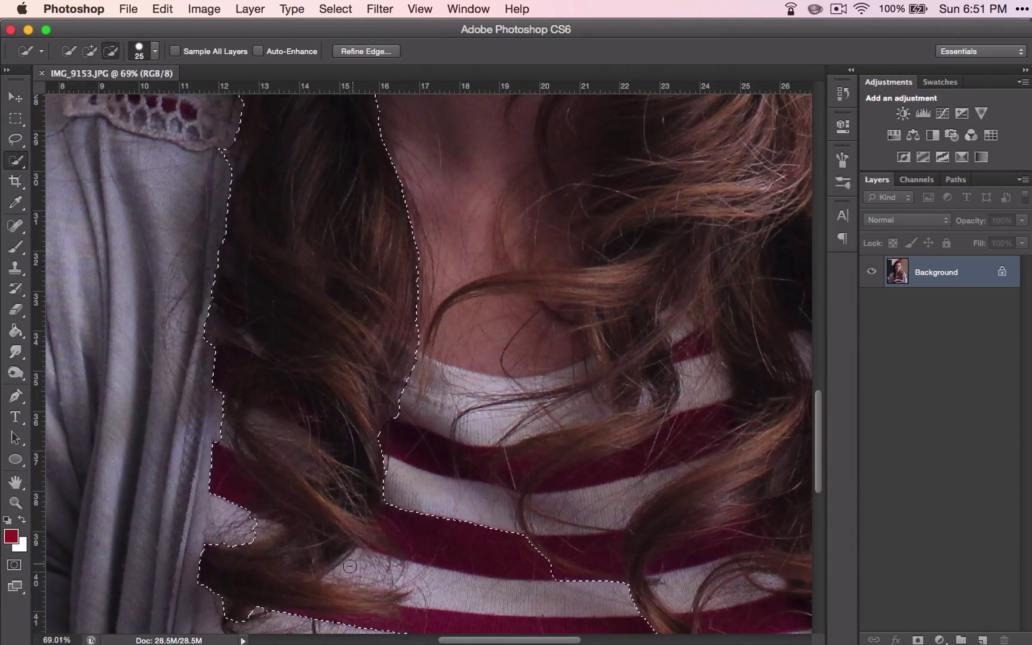
scroll(352, 564, "down", 5)
scroll(352, 564, "down", 2)
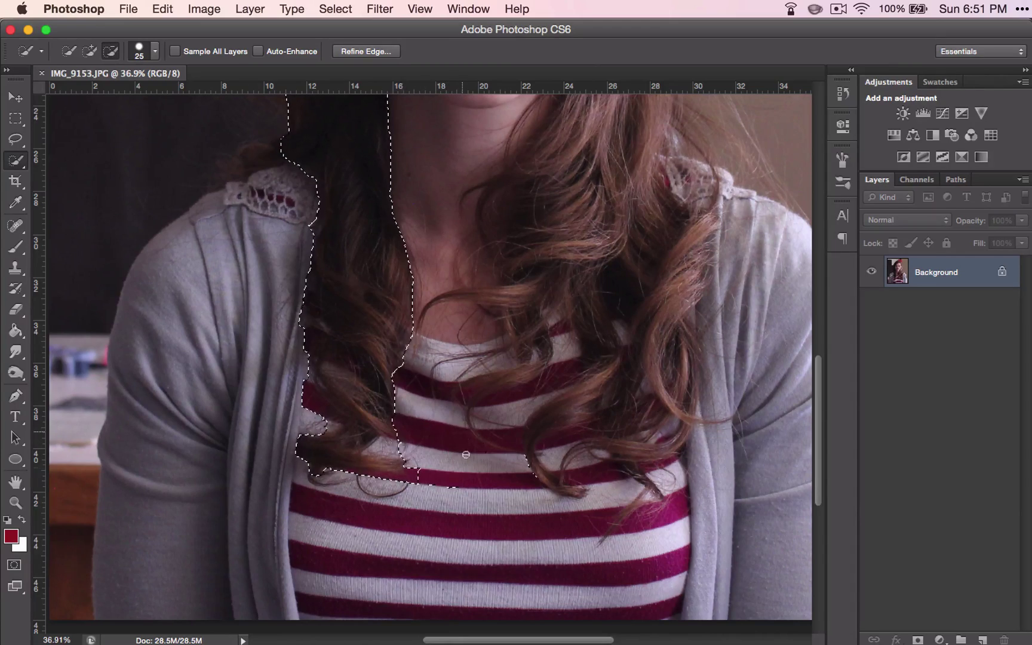
Step: Subtract the face and neck from the selection so that it follows the inner edge of the hair
scroll(423, 283, "up", 10)
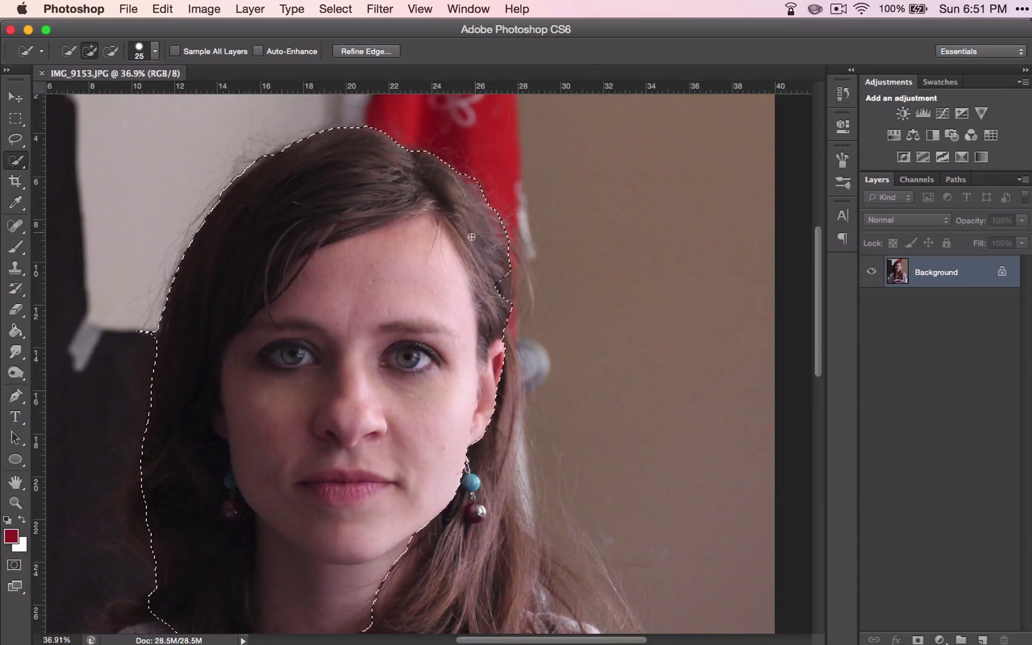
mouse_move(397, 283)
left_mouse_down()
mouse_move(315, 500)
mouse_move(314, 468)
mouse_move(298, 538)
mouse_move(307, 599)
left_mouse_up()
scroll(315, 468, "down", 3)
scroll(306, 599, "down", 3)
mouse_move(282, 505)
left_mouse_down()
mouse_move(290, 538)
mouse_move(269, 578)
left_mouse_up()
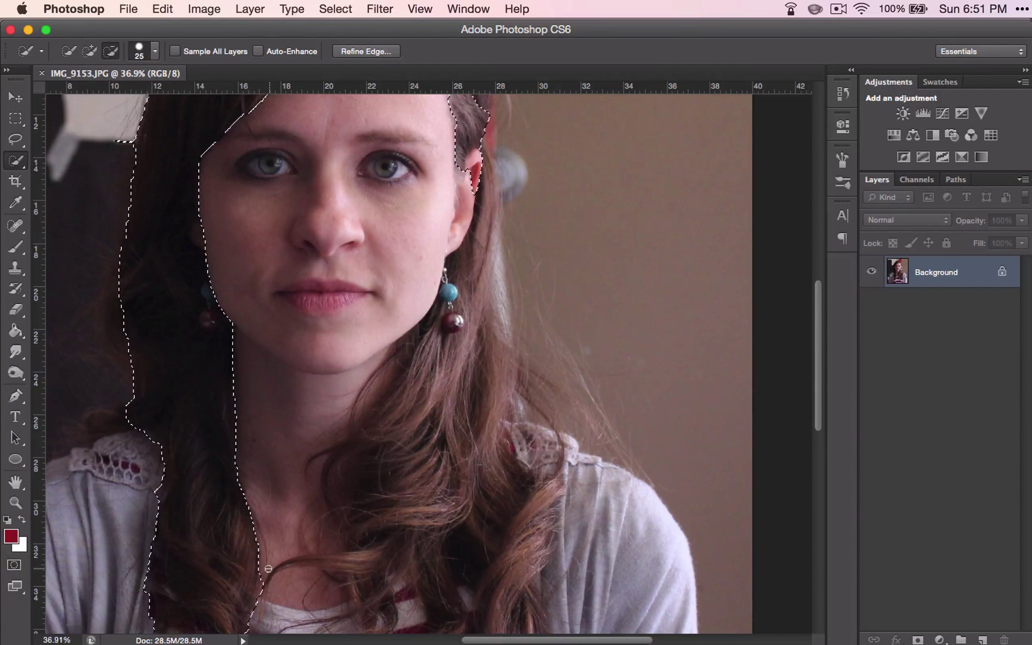
Step: Add the wavy hair on the portrait's right side to the selection and trim it along the cardigan
mouse_move(447, 395)
left_mouse_down()
mouse_move(421, 528)
mouse_move(424, 376)
mouse_move(376, 473)
mouse_move(362, 585)
mouse_move(311, 563)
left_mouse_up()
scroll(311, 563, "down", 3)
left_click(407, 496, "alt")
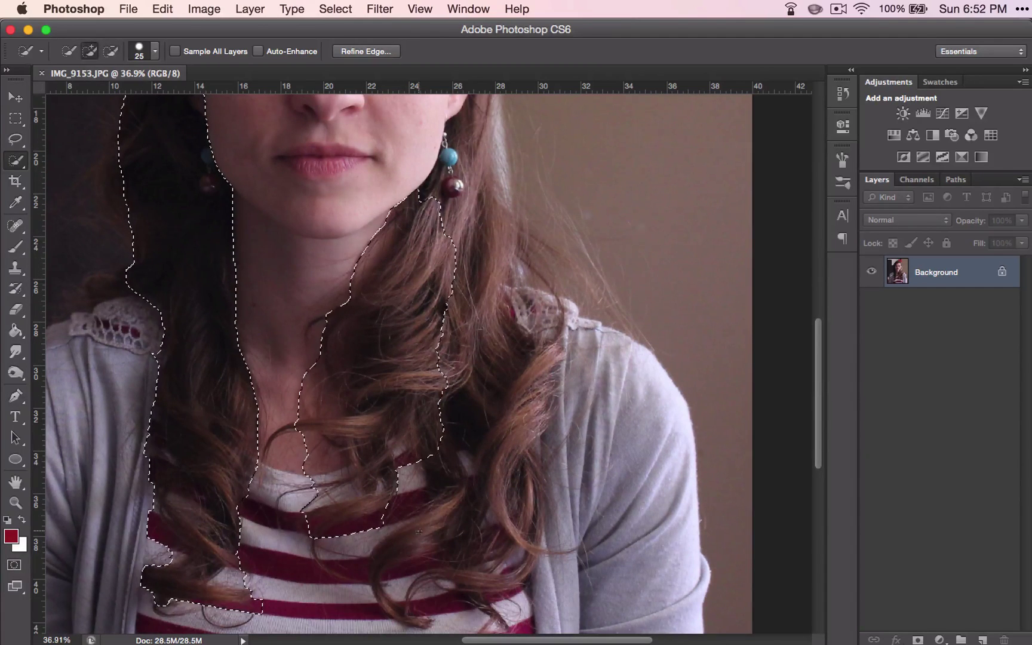
mouse_move(420, 532)
left_mouse_down()
mouse_move(445, 365)
mouse_move(454, 502)
mouse_move(520, 394)
mouse_move(499, 564)
left_mouse_up()
mouse_move(574, 486)
left_mouse_down("alt")
mouse_move(557, 506)
mouse_move(560, 528)
mouse_move(550, 330)
left_mouse_up("alt")
left_click(553, 361)
Step: Subtract the bare neck skin and the striped shirt patches between the right-hand curls from the selection
left_click_drag(332, 529, 323, 570, "alt")
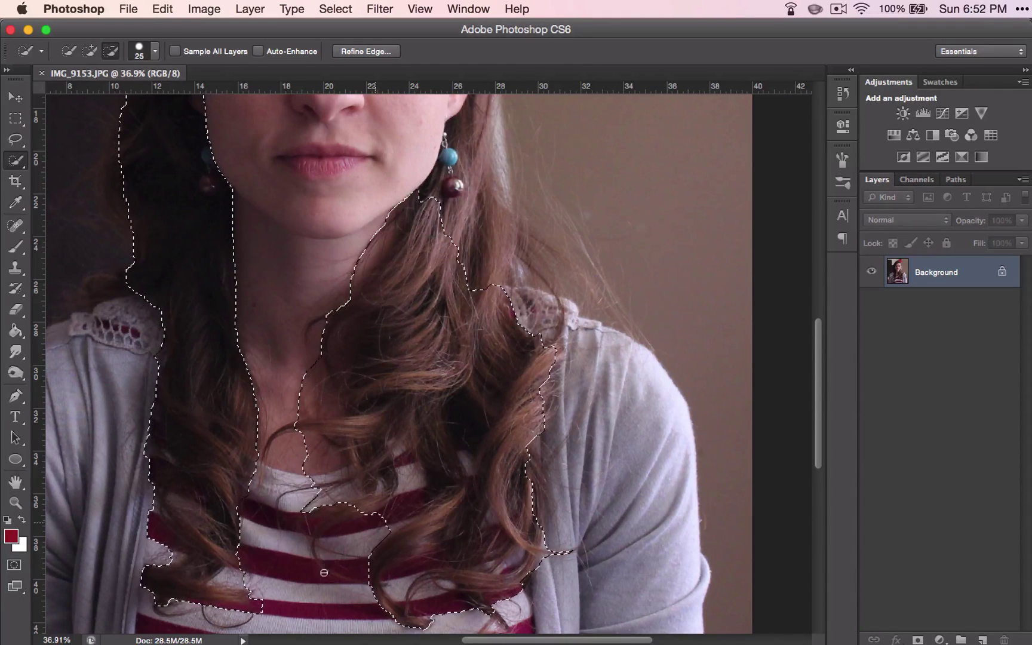
left_click(324, 471, "alt")
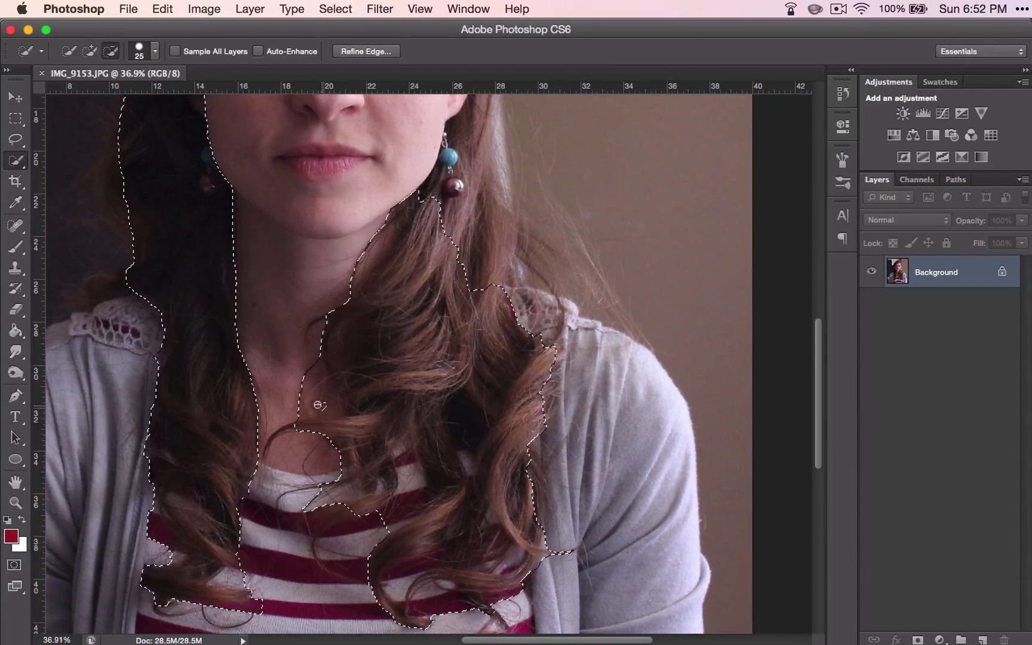
left_click_drag(301, 387, 312, 373, "alt")
left_click(322, 495, "alt")
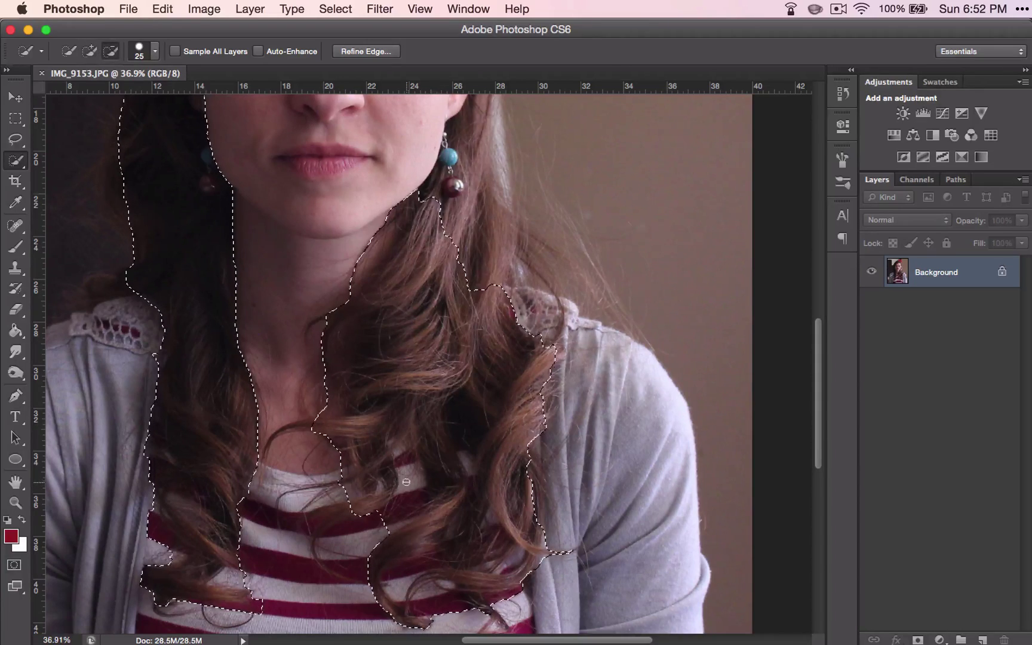
left_click_drag(407, 479, 390, 503, "alt")
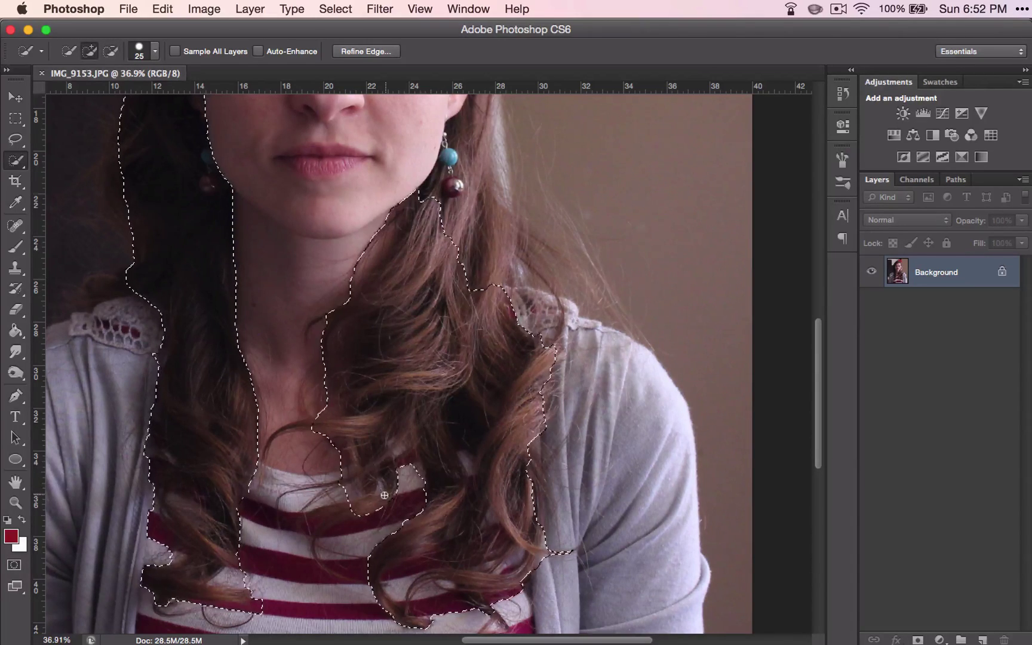
Step: Add the narrow strip of hair behind the ear to the selection and clean up the boundary around the ear
scroll(384, 495, "up", 5)
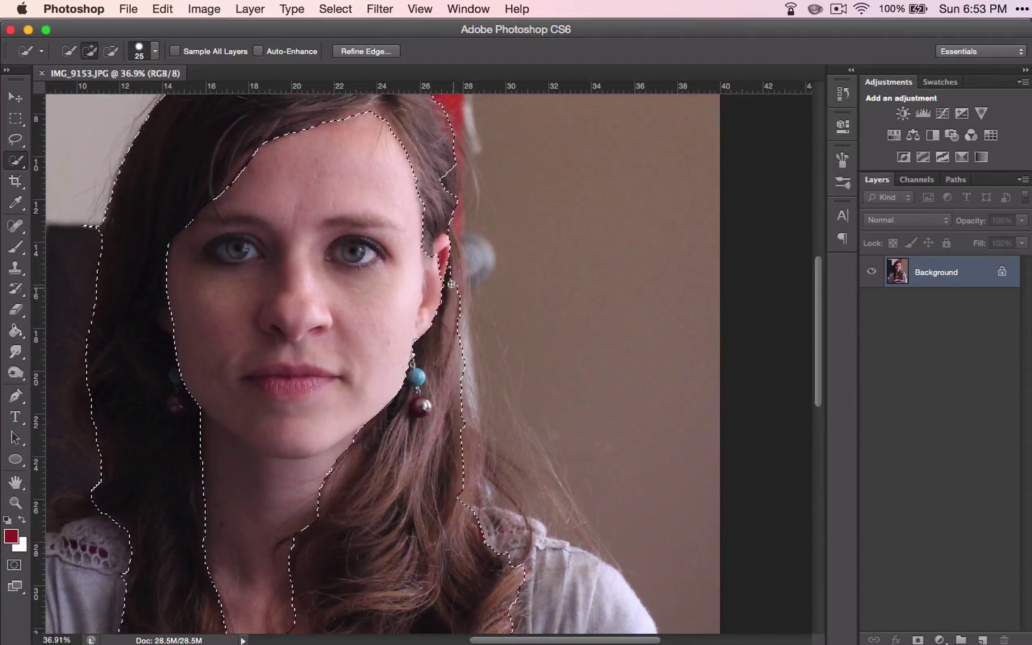
left_click_drag(452, 285, 451, 254)
left_click(445, 175)
scroll(445, 175, "down", 5)
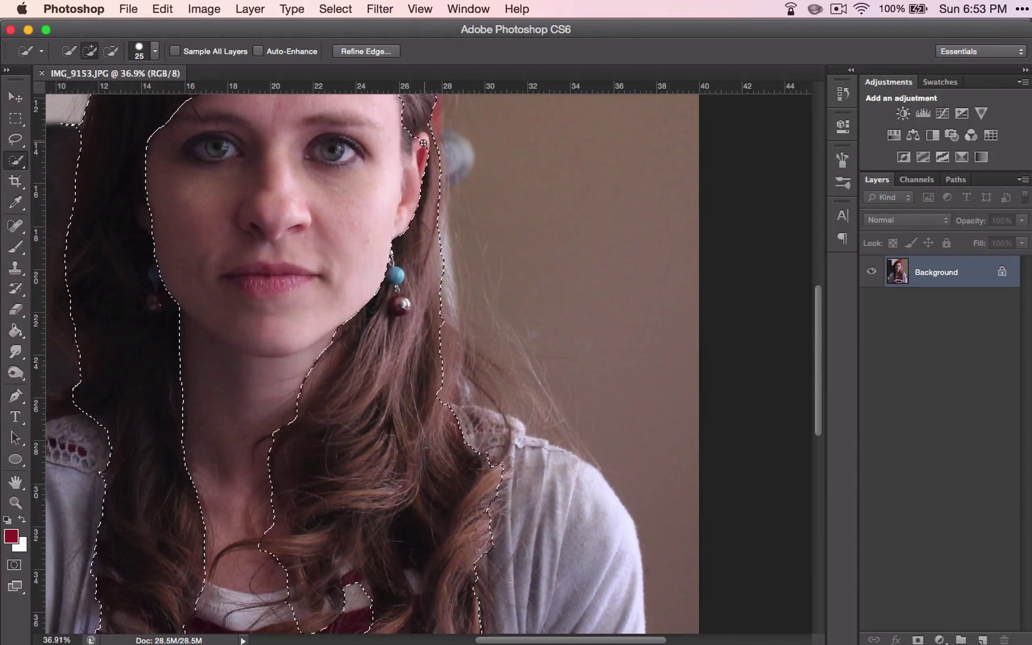
left_click(423, 143, "alt")
left_click(421, 140, "alt")
left_click(408, 144)
scroll(428, 327, "up", 6)
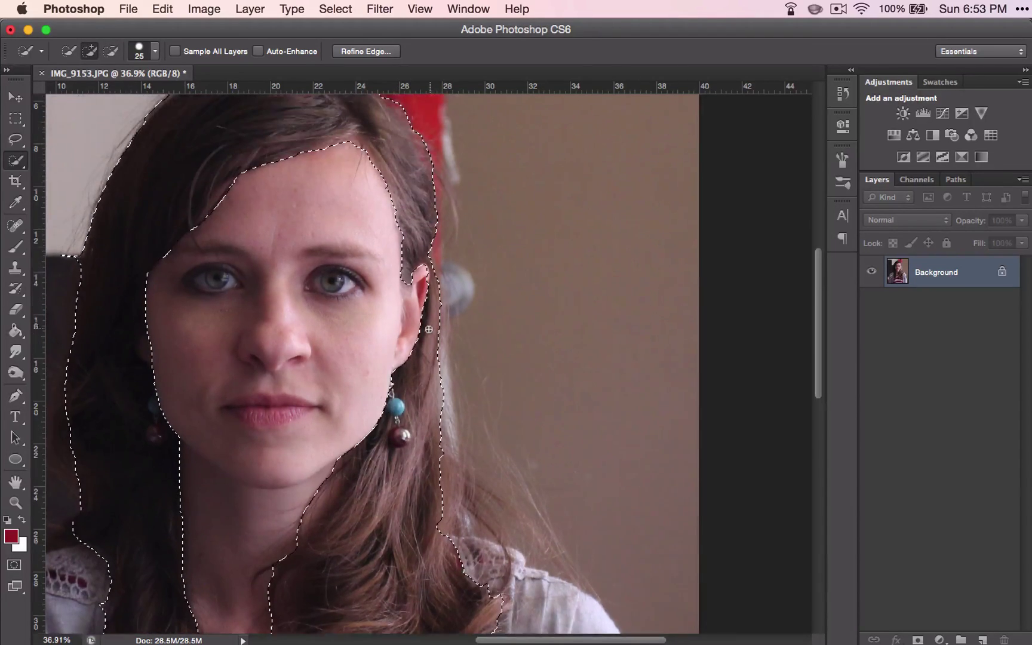
Step: Subtract the stray sliver of background sticking out from the hair's left edge beside the taped paper
scroll(429, 330, "down", 5)
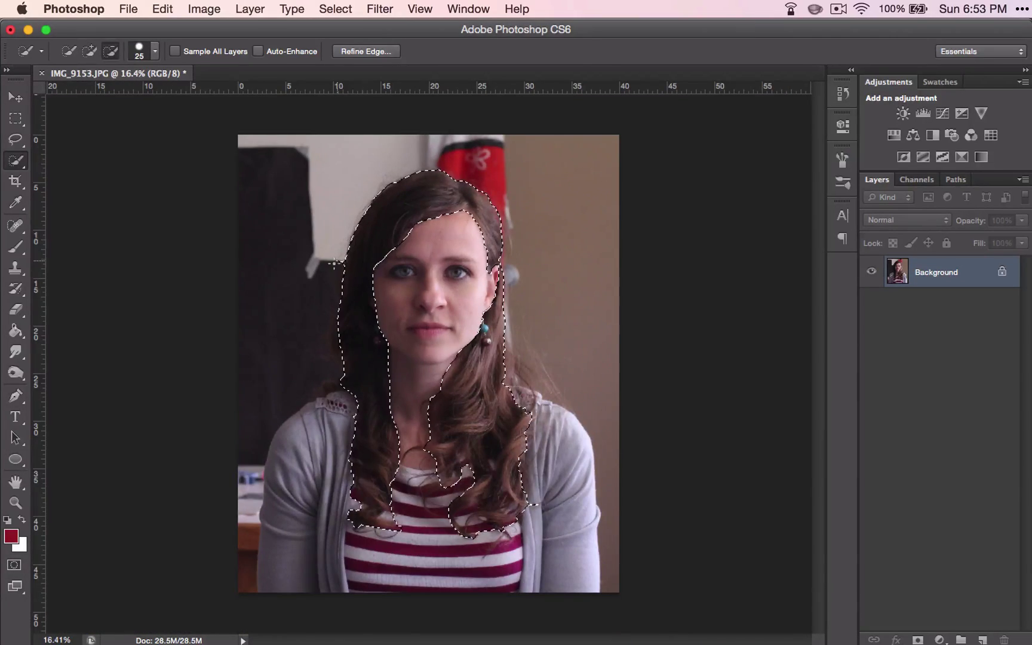
scroll(335, 263, "up", 5)
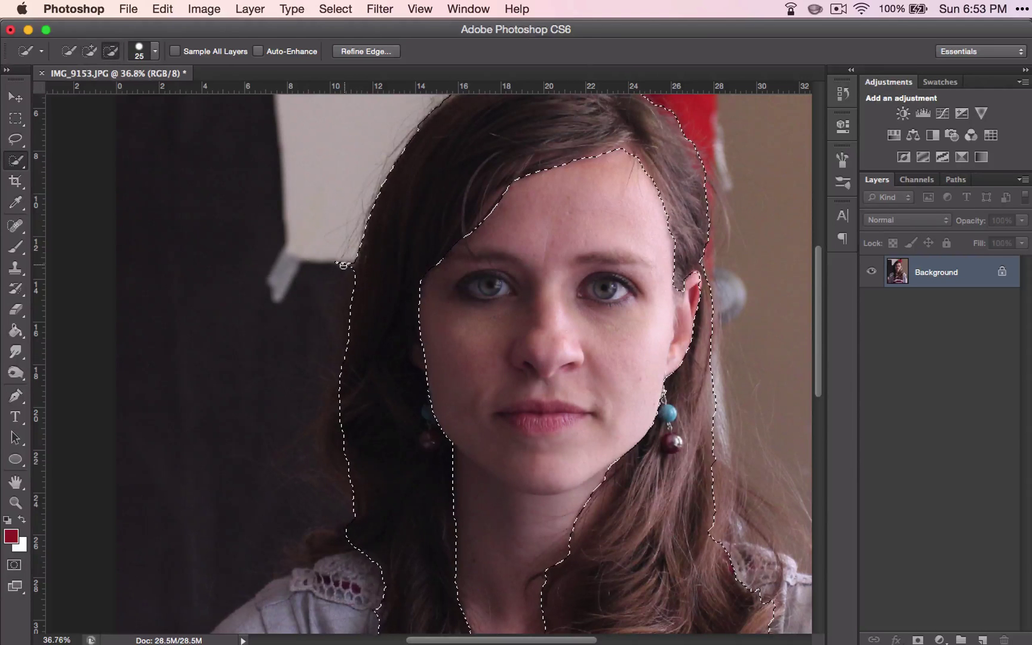
left_click(344, 265, "alt")
scroll(338, 262, "down", 2)
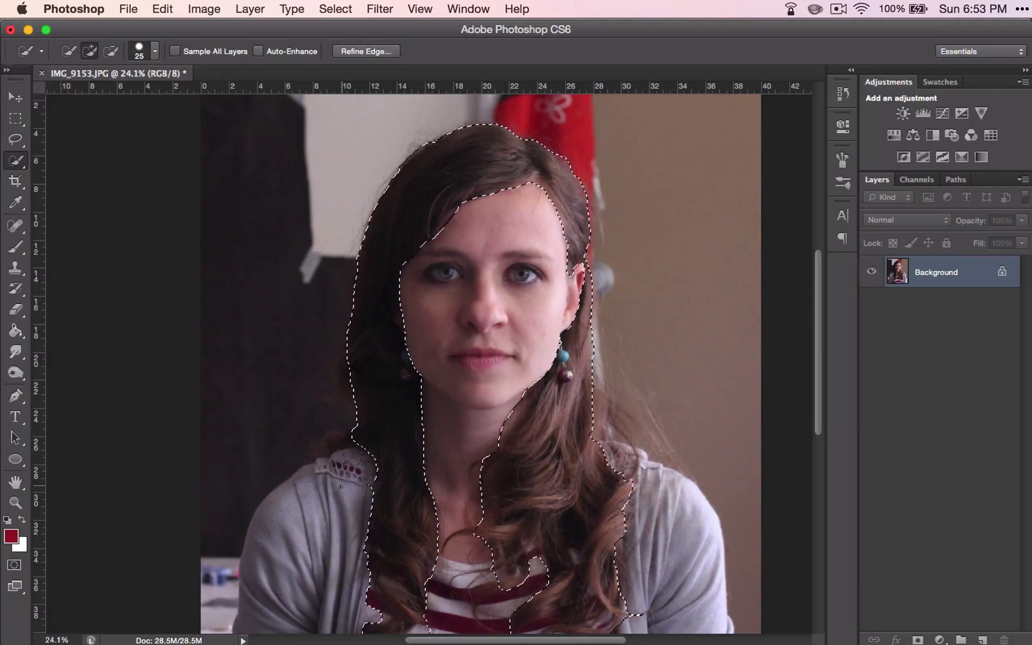
Step: Add the loose outer hair just above the right shoulder to the selection
scroll(332, 361, "down", 5)
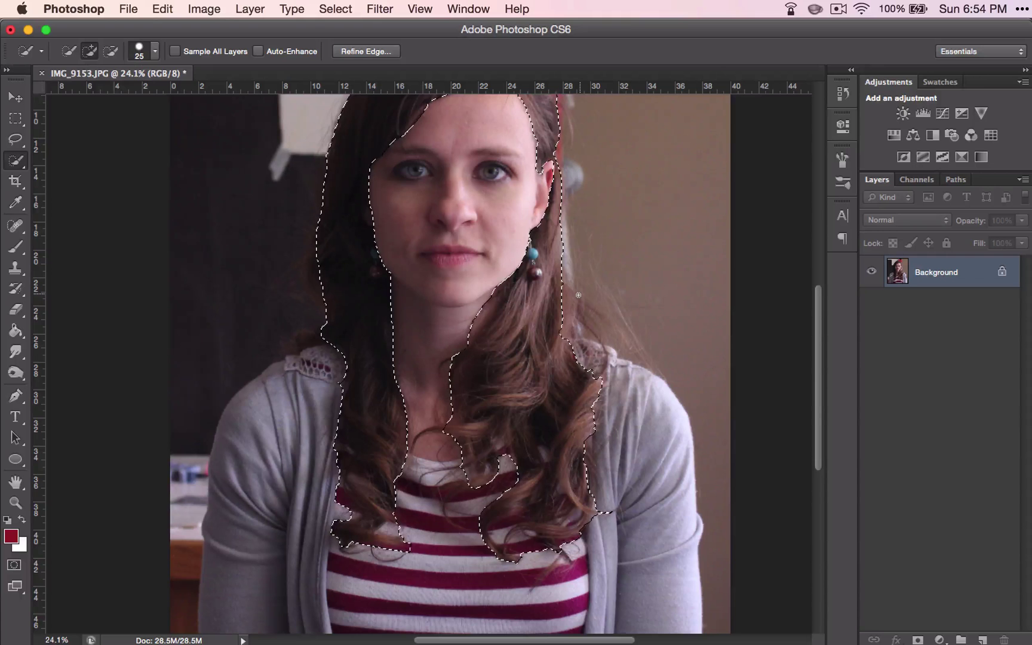
key("alt")
mouse_move(568, 296)
left_mouse_down()
mouse_move(569, 322)
mouse_move(555, 329)
left_mouse_up()
scroll(571, 314, "up", 3)
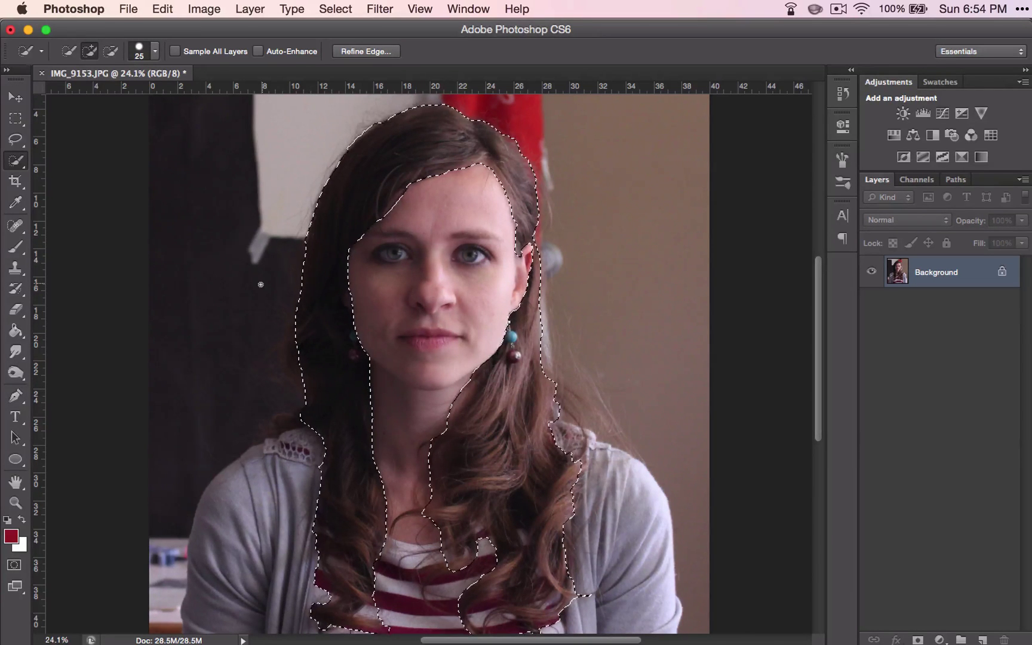
Step: Open Refine Edge for the hair selection and examine the cut-out's edges and stray outlines, including the area around the earring
left_click(335, 8)
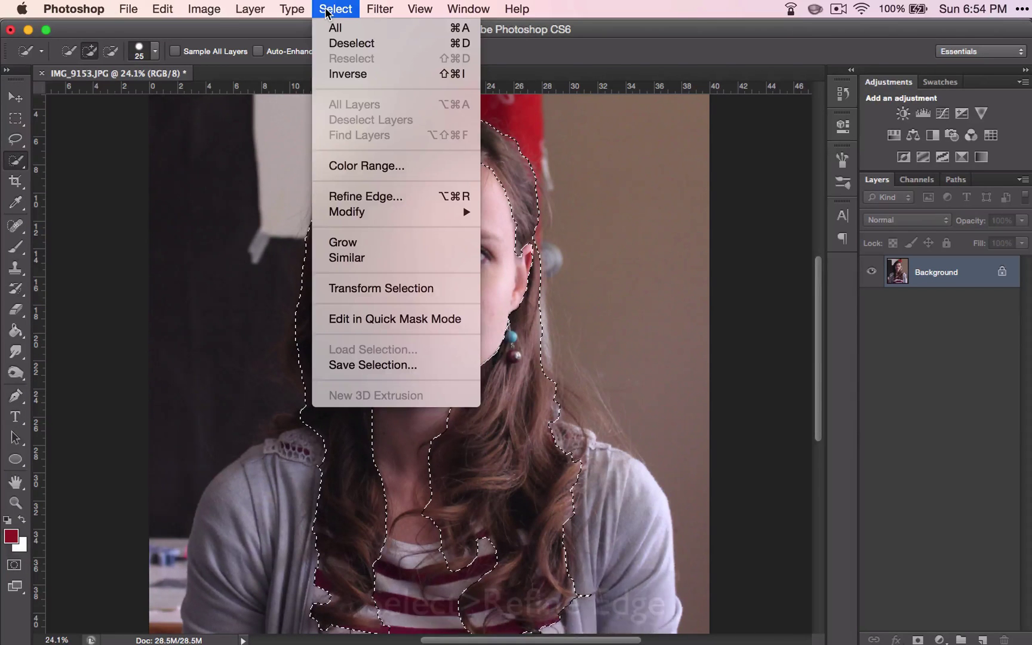
left_click(372, 201)
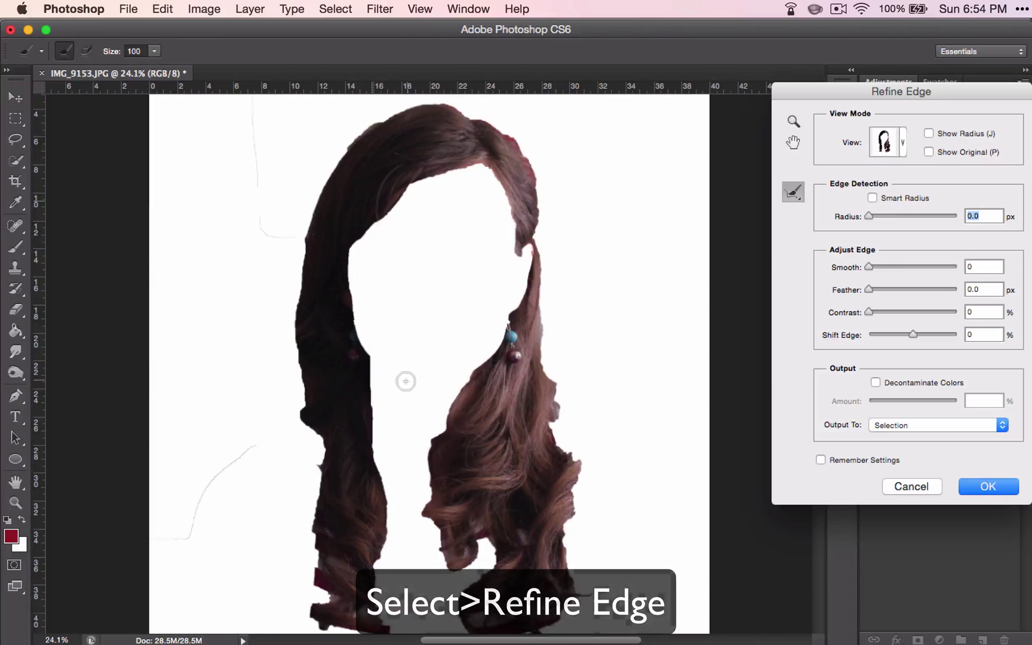
scroll(406, 381, "down", 5)
scroll(472, 379, "up", 6)
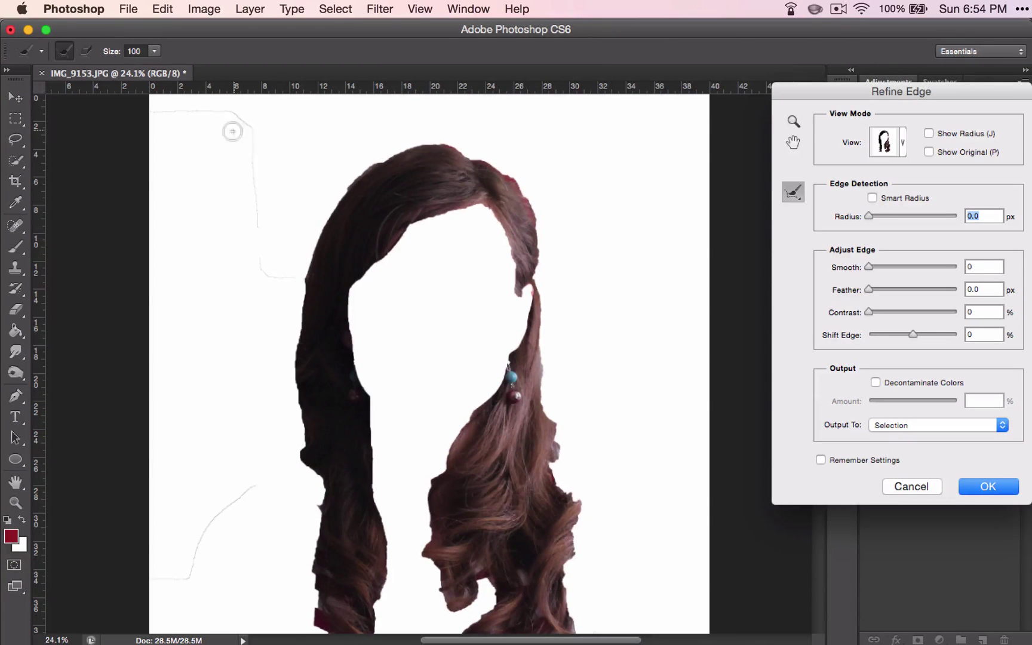
scroll(272, 266, "down", 2)
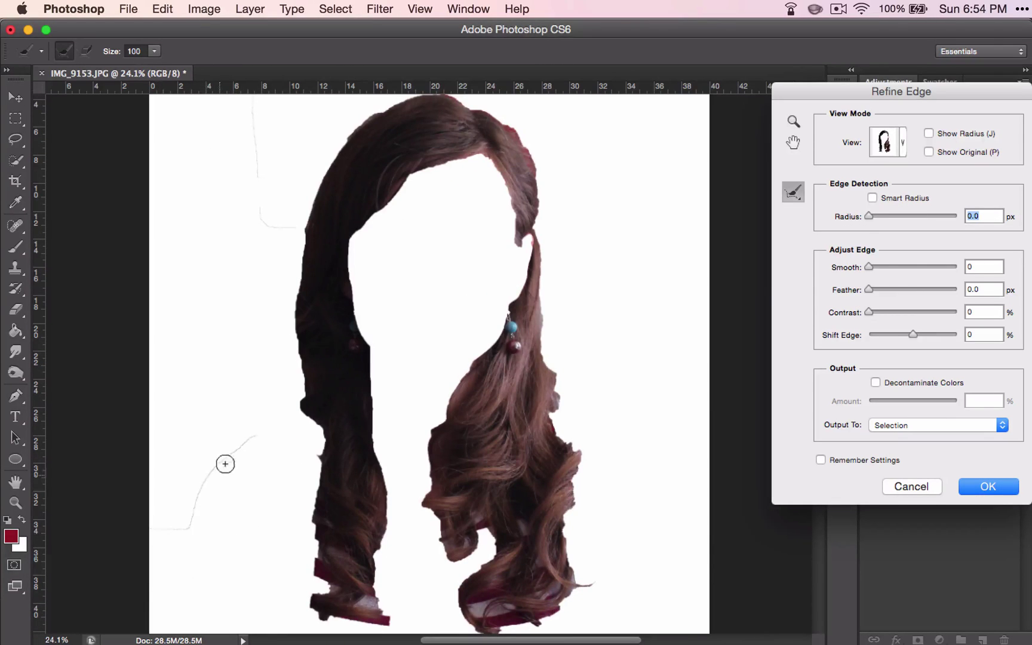
scroll(251, 185, "up", 1)
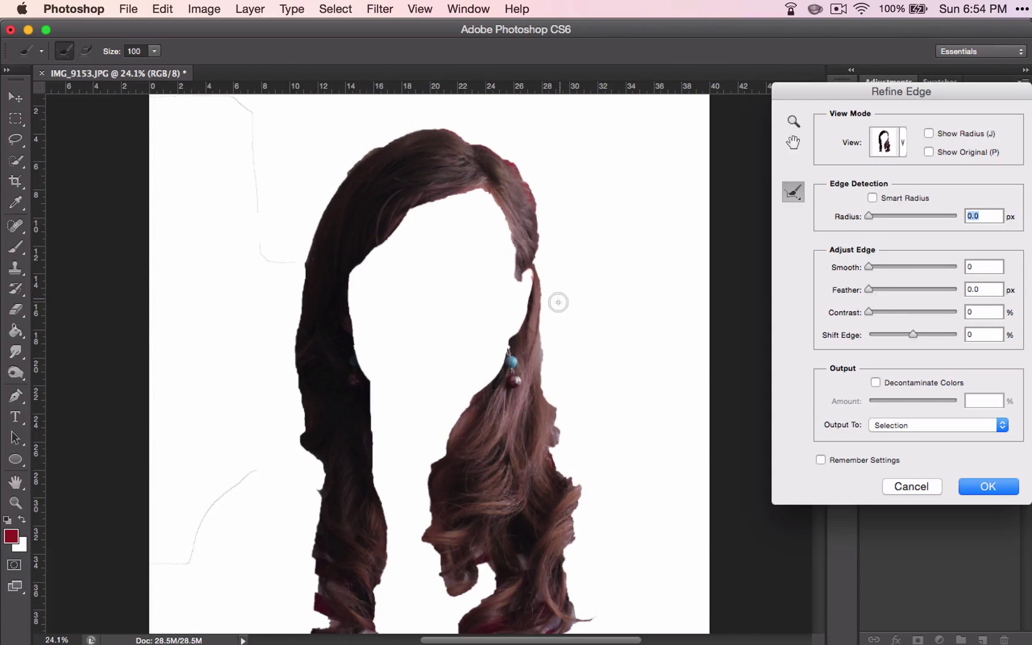
scroll(530, 357, "up", 3)
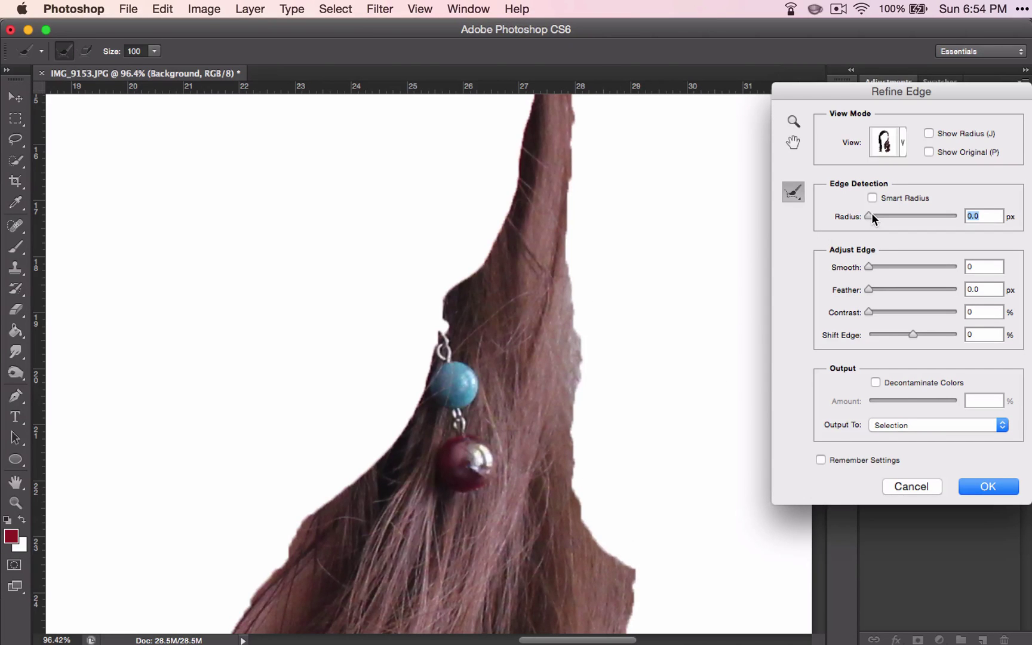
Step: Set the edge detection radius to 1.7 px, Smooth to 5 and Feather to 1.0 px for the hair selection
left_click_drag(872, 215, 875, 216)
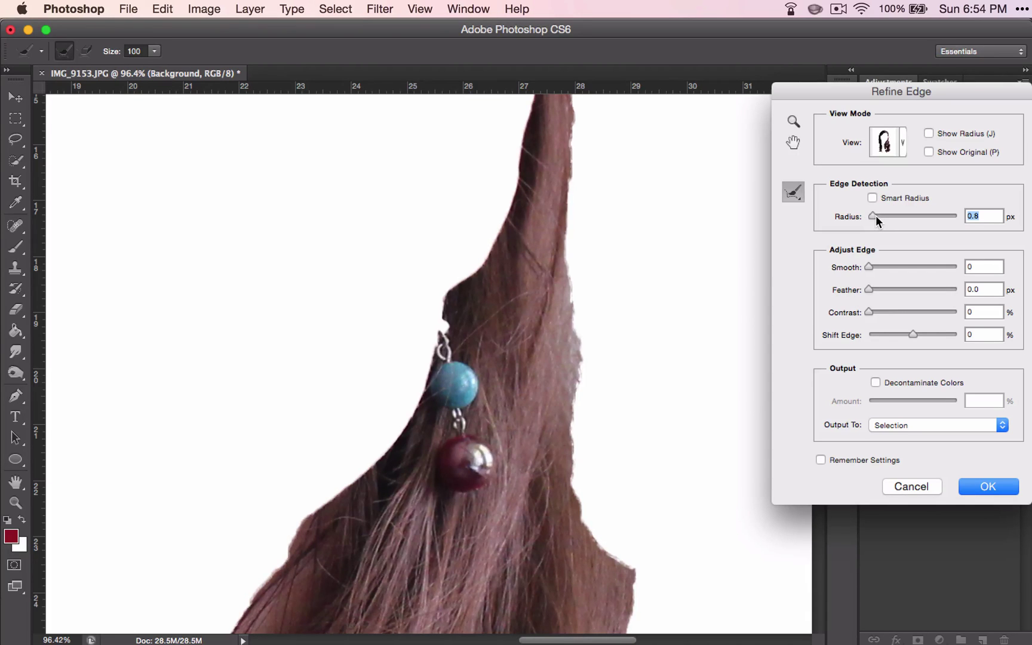
left_click(877, 217)
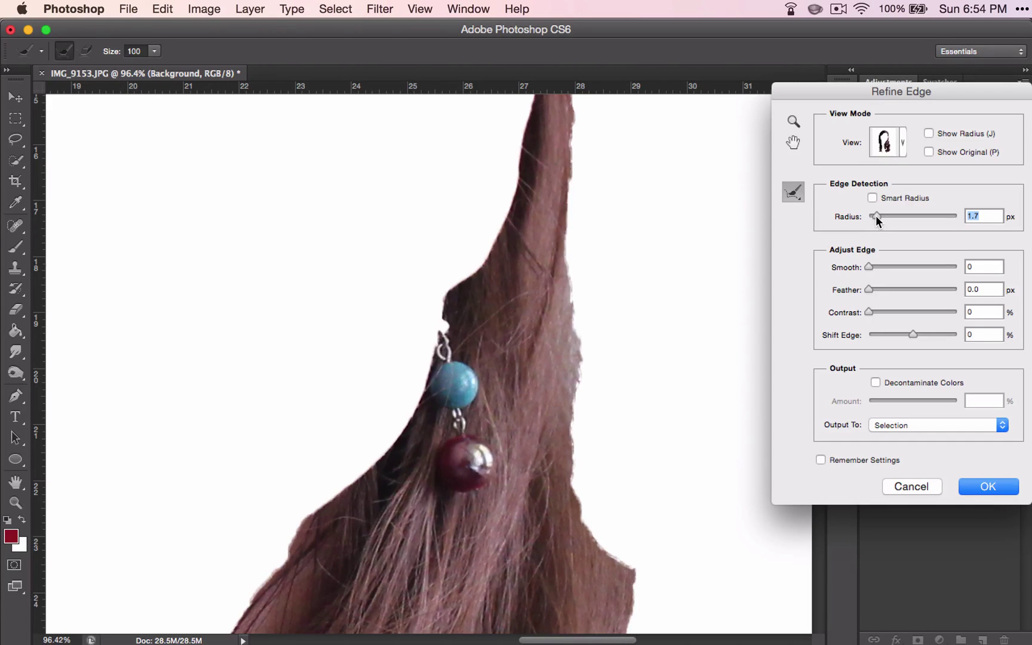
left_click(873, 266)
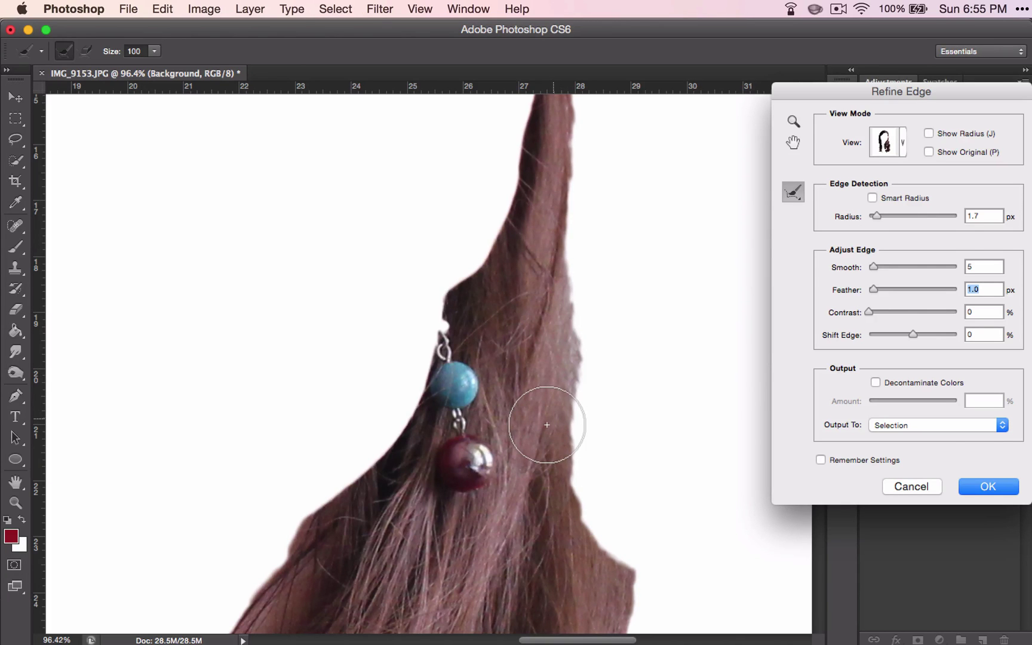
Step: Brush Refine Radius along the hair's outer edge from the crown down the left side to about earring height
scroll(546, 424, "down", 3)
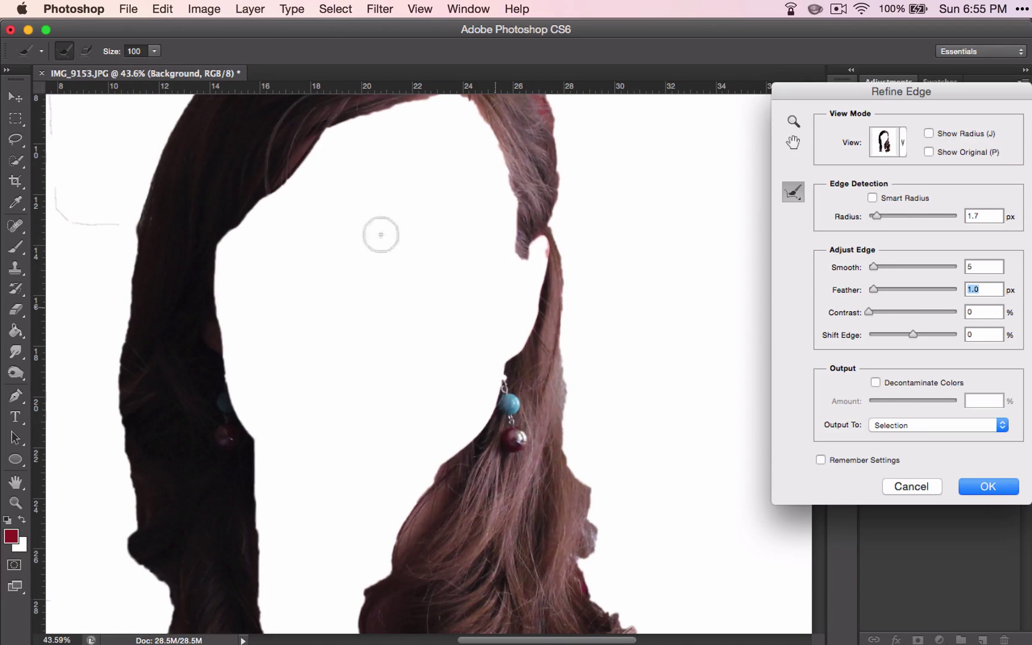
scroll(360, 171, "up", 5)
scroll(360, 171, "left", 3)
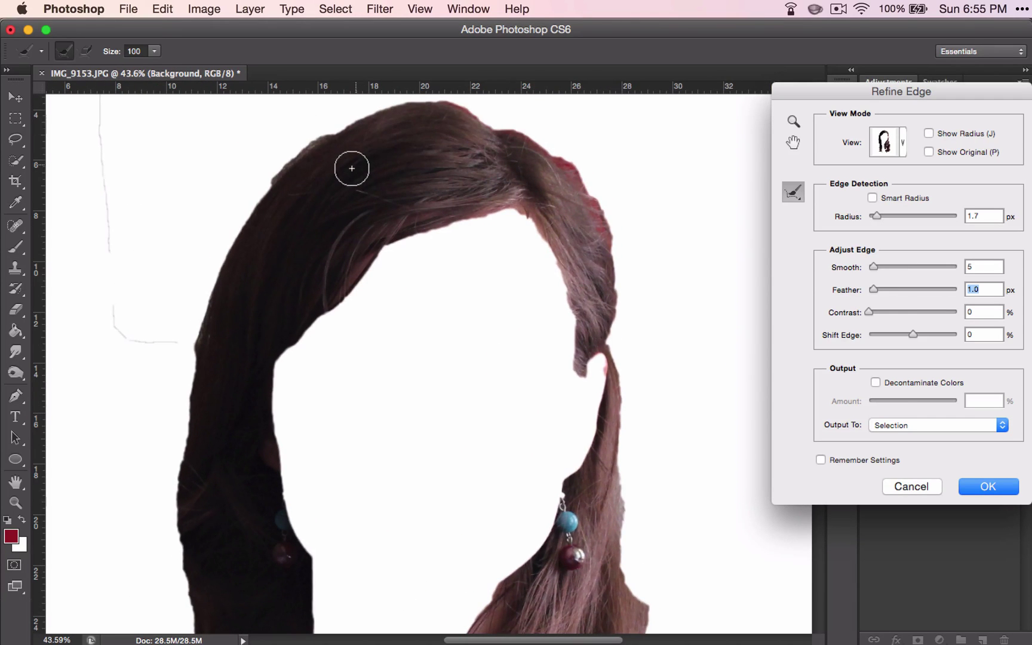
mouse_move(385, 118)
left_mouse_down()
mouse_move(309, 151)
mouse_move(272, 186)
left_mouse_up()
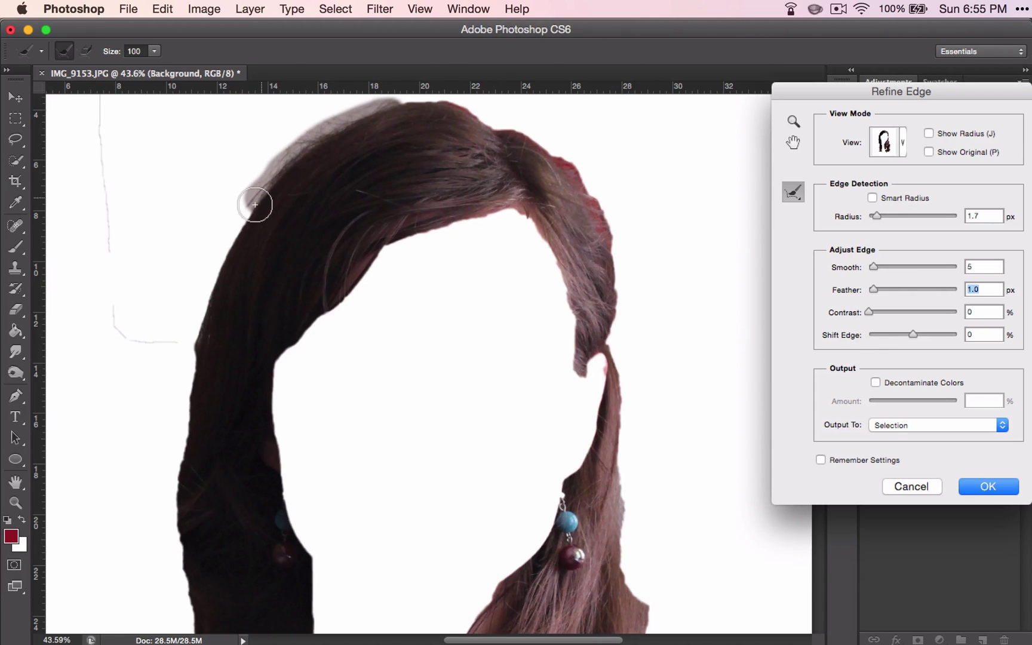
mouse_move(235, 243)
left_mouse_down()
mouse_move(185, 362)
mouse_move(175, 539)
left_mouse_up()
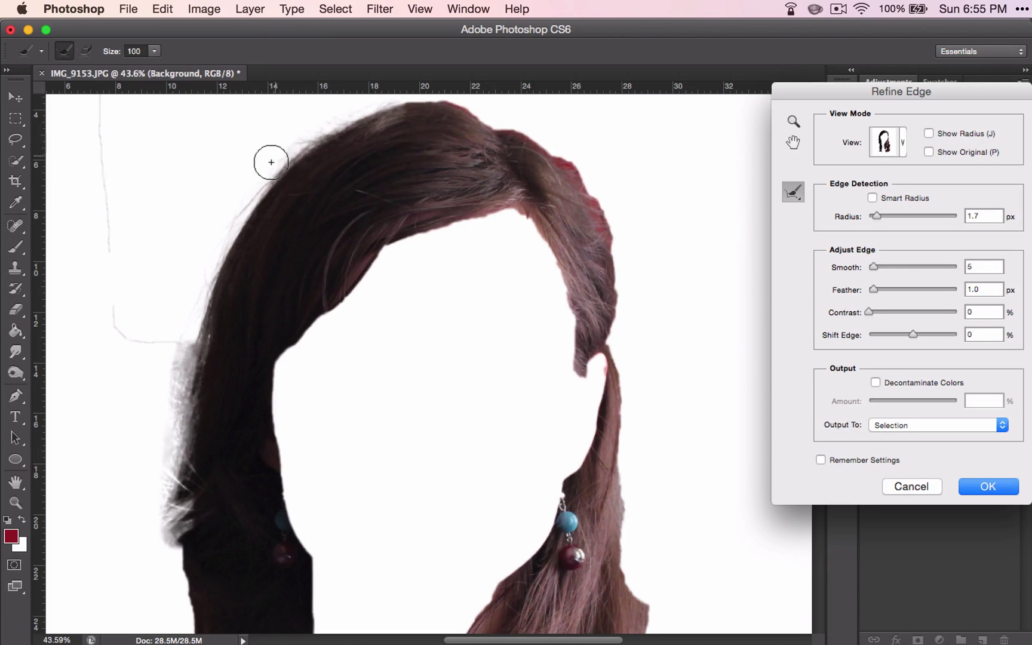
Step: Refine the outer edge of the left lock from earring height down to and around its curled ends
scroll(239, 361, "down", 5)
scroll(240, 361, "left", 2)
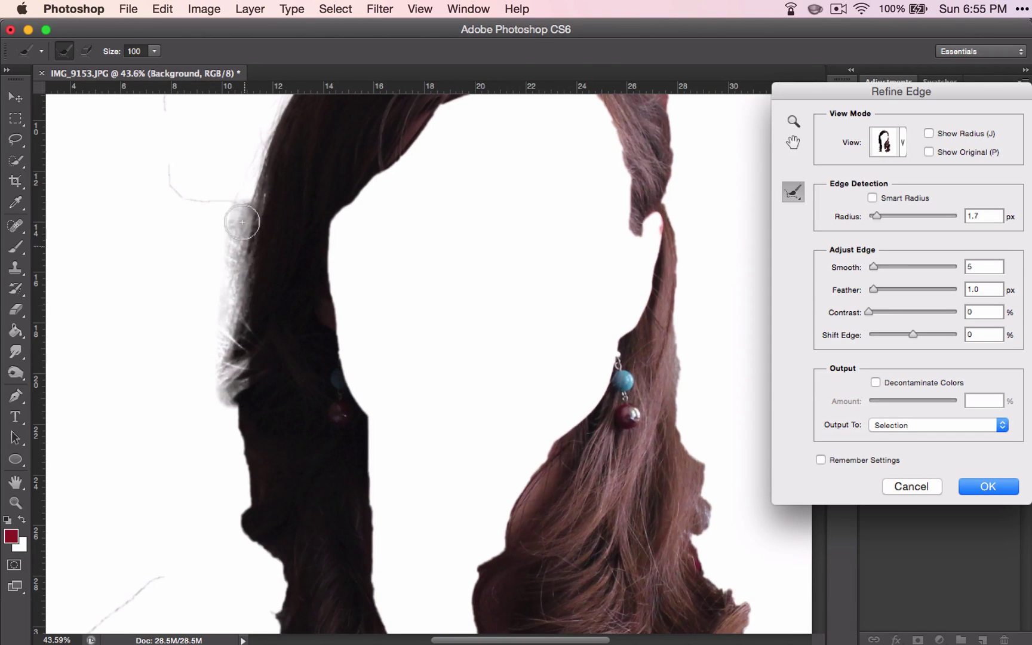
mouse_move(230, 395)
left_mouse_down()
mouse_move(239, 546)
mouse_move(279, 594)
left_mouse_up()
mouse_move(216, 412)
left_mouse_down()
mouse_move(210, 375)
mouse_move(229, 457)
mouse_move(235, 414)
mouse_move(231, 433)
mouse_move(193, 433)
mouse_move(239, 404)
left_mouse_up()
scroll(228, 537, "down", 5)
mouse_move(250, 357)
left_mouse_down()
mouse_move(194, 452)
mouse_move(231, 456)
left_mouse_up()
mouse_move(257, 418)
left_mouse_down()
mouse_move(270, 536)
mouse_move(260, 610)
left_mouse_up()
scroll(260, 610, "down", 10)
mouse_move(266, 323)
left_mouse_down()
mouse_move(284, 423)
mouse_move(277, 451)
mouse_move(295, 463)
mouse_move(282, 503)
mouse_move(350, 521)
mouse_move(287, 520)
mouse_move(383, 519)
mouse_move(400, 338)
mouse_move(402, 290)
left_mouse_up()
Step: Refine the inner edge of the left lock and the hairline around the face to the ear with the earring on the right
scroll(376, 388, "up", 3)
scroll(367, 215, "up", 5)
scroll(305, 269, "up", 3)
left_click_drag(302, 311, 314, 188)
scroll(327, 150, "up", 4)
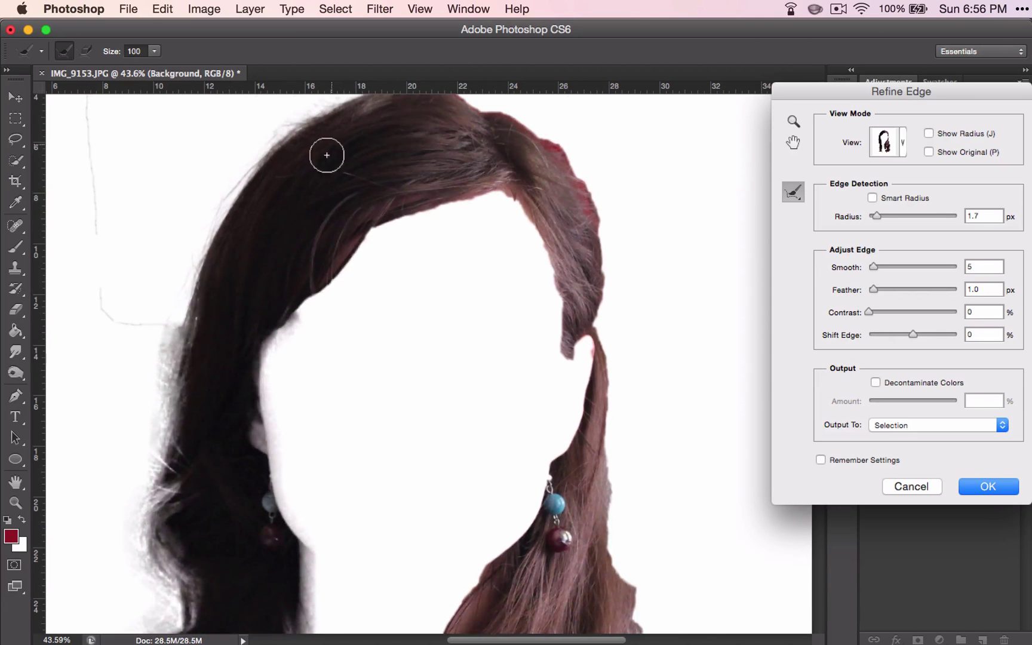
mouse_move(292, 322)
left_mouse_down()
mouse_move(394, 221)
mouse_move(477, 191)
mouse_move(546, 251)
mouse_move(563, 357)
mouse_move(582, 326)
mouse_move(588, 365)
mouse_move(548, 494)
left_mouse_up()
Step: Refine the inner edge of the right-hand hair from below the earring down to the loose curls
scroll(562, 511, "down", 1)
scroll(562, 511, "down", 4)
scroll(562, 511, "right", 2)
left_click_drag(511, 357, 392, 535)
scroll(408, 500, "down", 4)
left_click_drag(408, 402, 348, 488)
scroll(381, 516, "down", 4)
left_click_drag(365, 435, 280, 514)
mouse_move(368, 475)
left_mouse_down()
mouse_move(379, 496)
mouse_move(317, 538)
mouse_move(330, 563)
left_mouse_up()
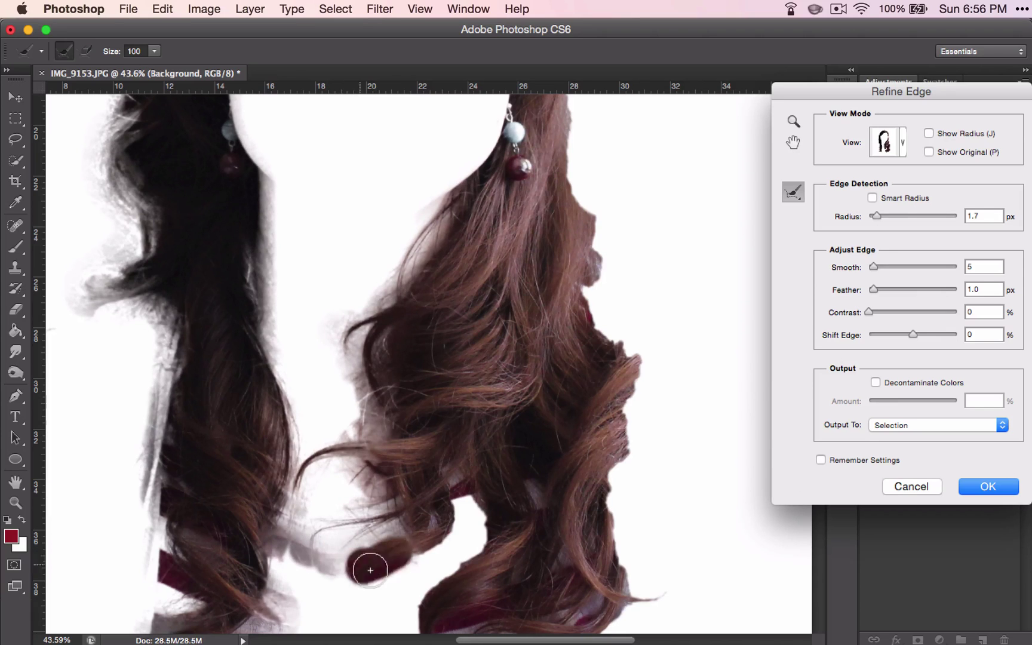
Step: Refine the edges between and around the curled ends at the bottom of the right-hand hair
mouse_move(403, 622)
left_mouse_down()
mouse_move(350, 576)
mouse_move(416, 608)
left_mouse_up()
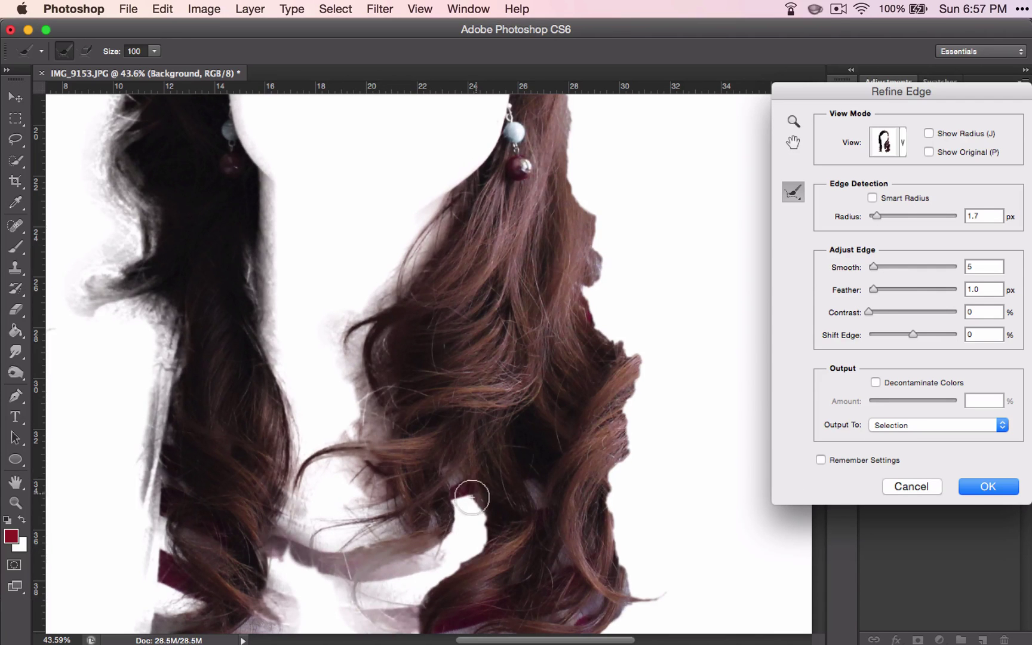
mouse_move(442, 537)
left_mouse_down()
mouse_move(479, 504)
mouse_move(437, 613)
left_mouse_up()
scroll(437, 616, "down", 5)
mouse_move(438, 443)
left_mouse_down()
mouse_move(466, 540)
mouse_move(480, 501)
mouse_move(535, 523)
left_mouse_up()
mouse_move(461, 502)
left_mouse_down()
mouse_move(464, 474)
mouse_move(486, 473)
mouse_move(439, 499)
mouse_move(461, 486)
left_mouse_up()
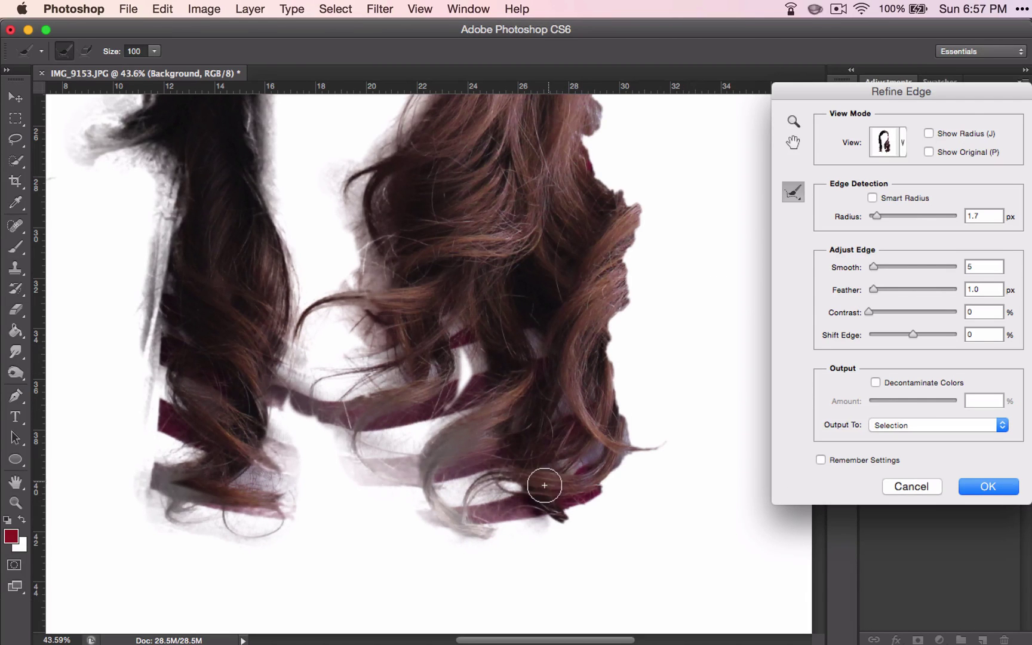
mouse_move(520, 506)
left_mouse_down()
mouse_move(554, 525)
mouse_move(628, 468)
mouse_move(562, 558)
left_mouse_up()
Step: Refine the outer edge of the right-hand hair from the curled ends up past the shoulder to the ear
mouse_move(608, 484)
left_mouse_down()
mouse_move(661, 451)
mouse_move(618, 292)
mouse_move(636, 215)
mouse_move(593, 156)
left_mouse_up()
scroll(594, 156, "up", 2)
scroll(593, 156, "up", 4)
mouse_move(597, 336)
left_mouse_down()
mouse_move(563, 169)
mouse_move(568, 133)
left_mouse_up()
scroll(568, 133, "up", 6)
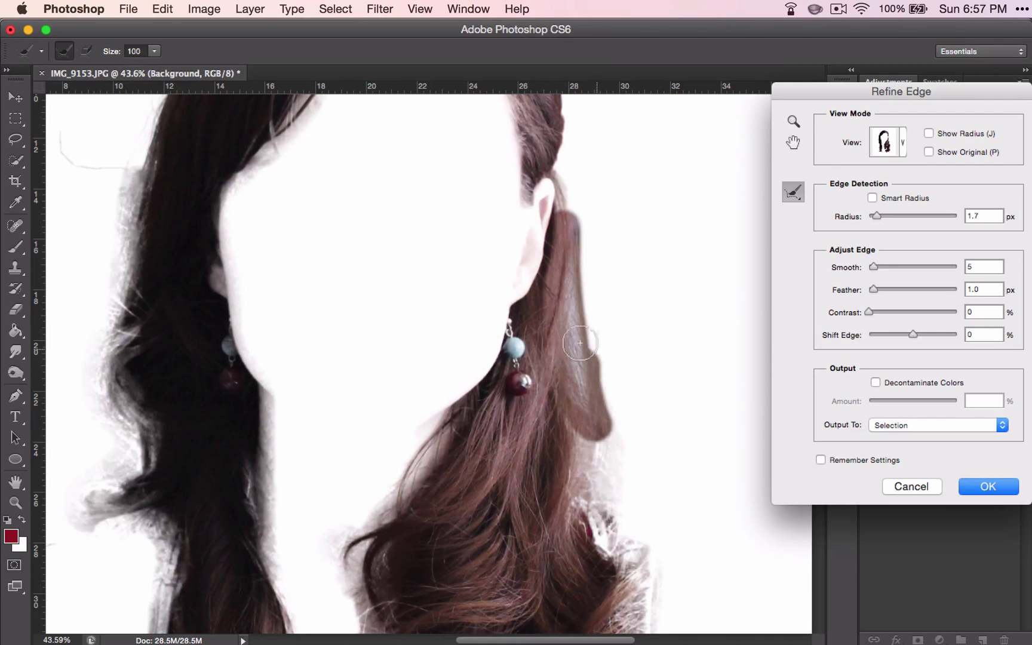
mouse_move(597, 454)
left_mouse_down()
mouse_move(691, 484)
mouse_move(739, 558)
mouse_move(567, 226)
left_mouse_up()
Step: Refine the remaining outer edge from above the right ear over the crown and apply the refinement as a selection
scroll(567, 225, "up", 8)
mouse_move(576, 293)
left_mouse_down()
mouse_move(558, 354)
mouse_move(426, 125)
mouse_move(338, 107)
left_mouse_up()
scroll(425, 188, "down", 5)
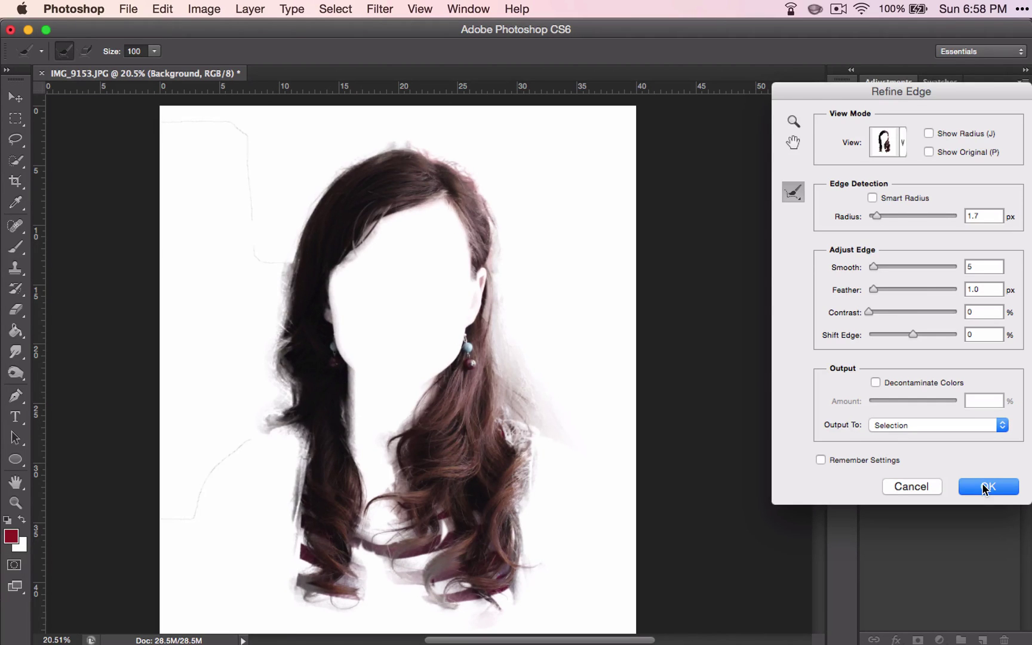
left_click(985, 487)
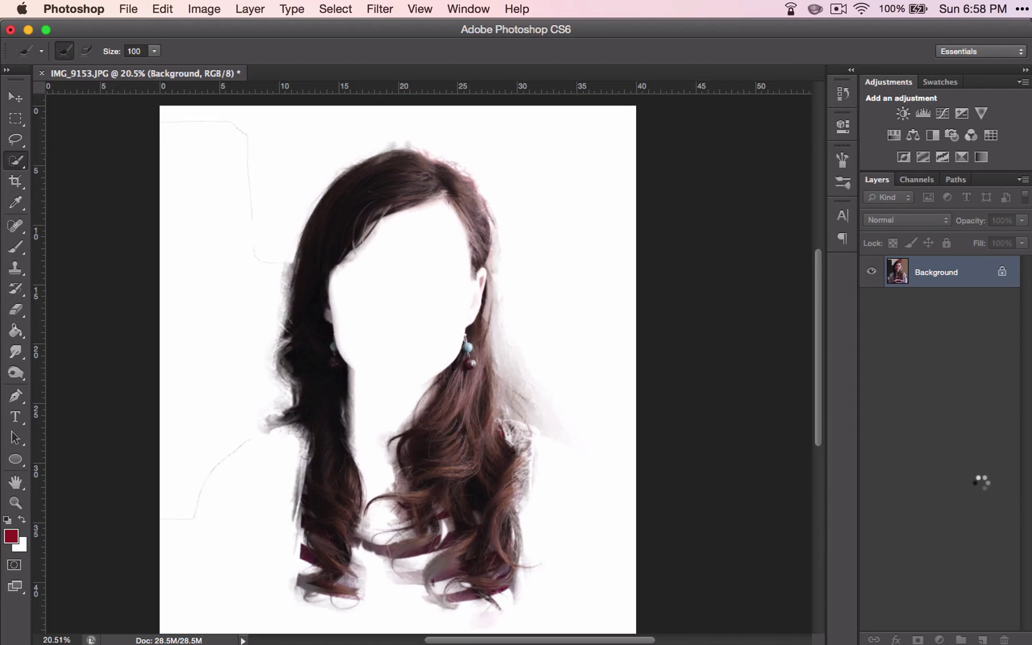